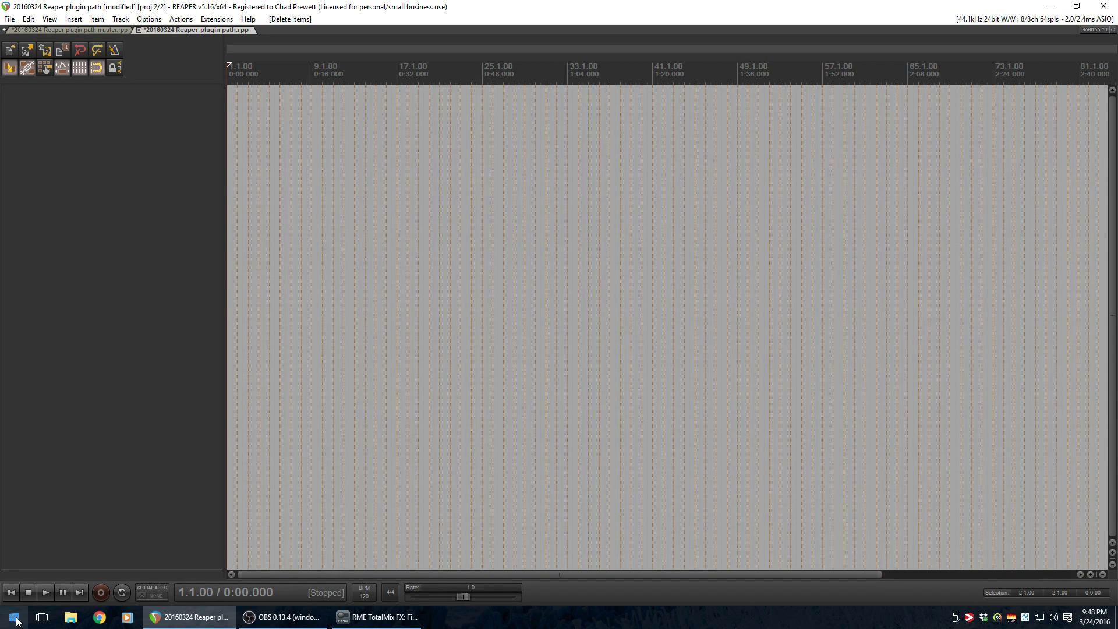
Search the Start menu for 'ez' and launch EZdrummer (64-bit) from Best match.
left_click(14, 617)
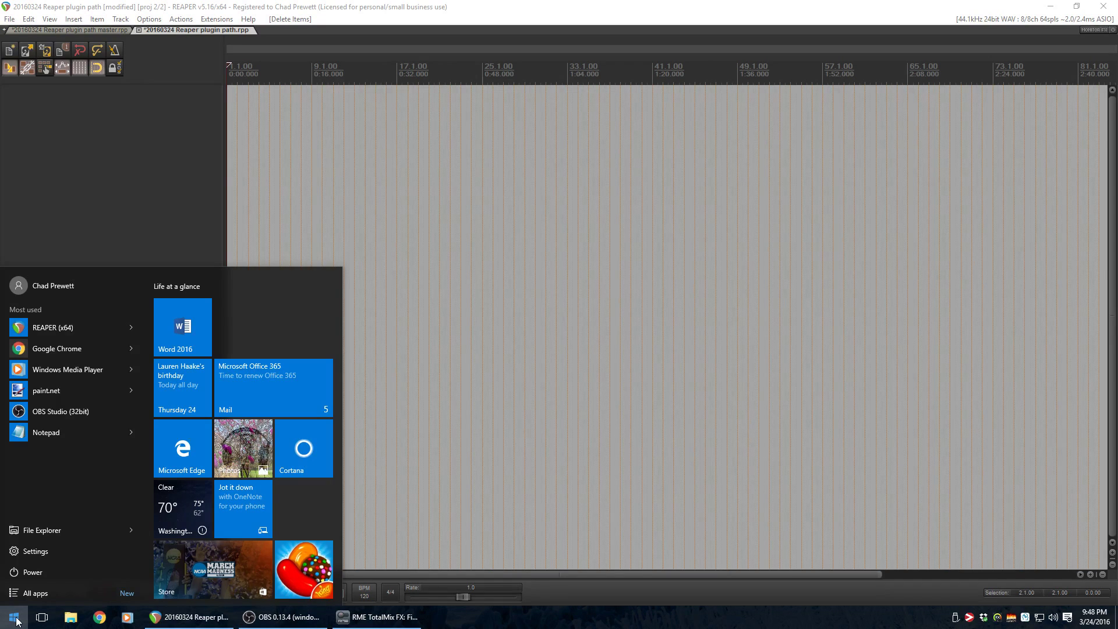
type("ez")
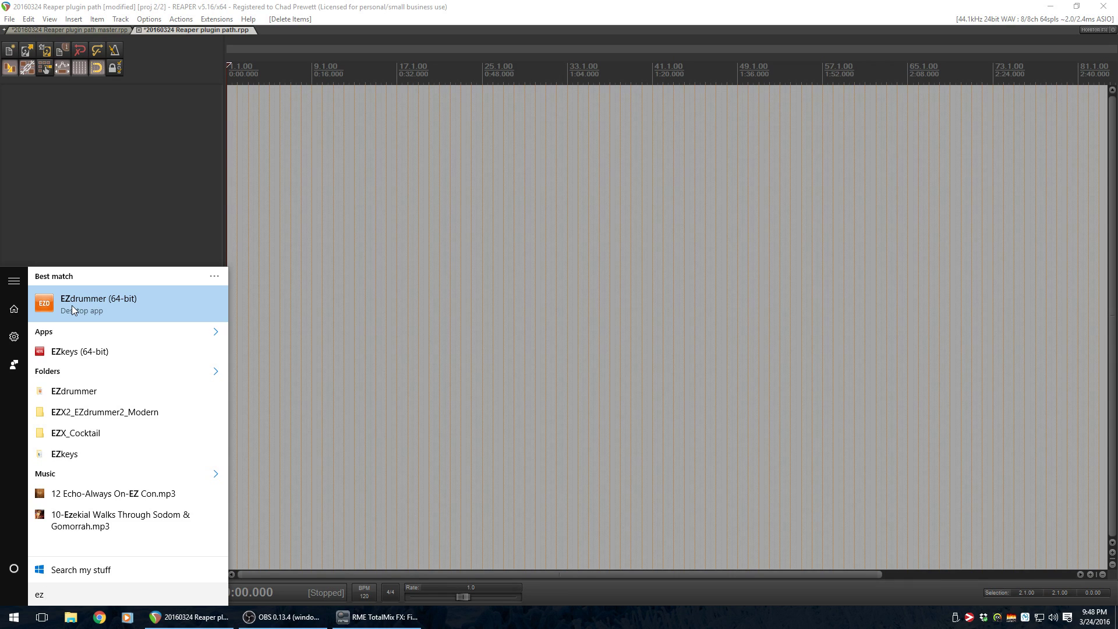
left_click(72, 306)
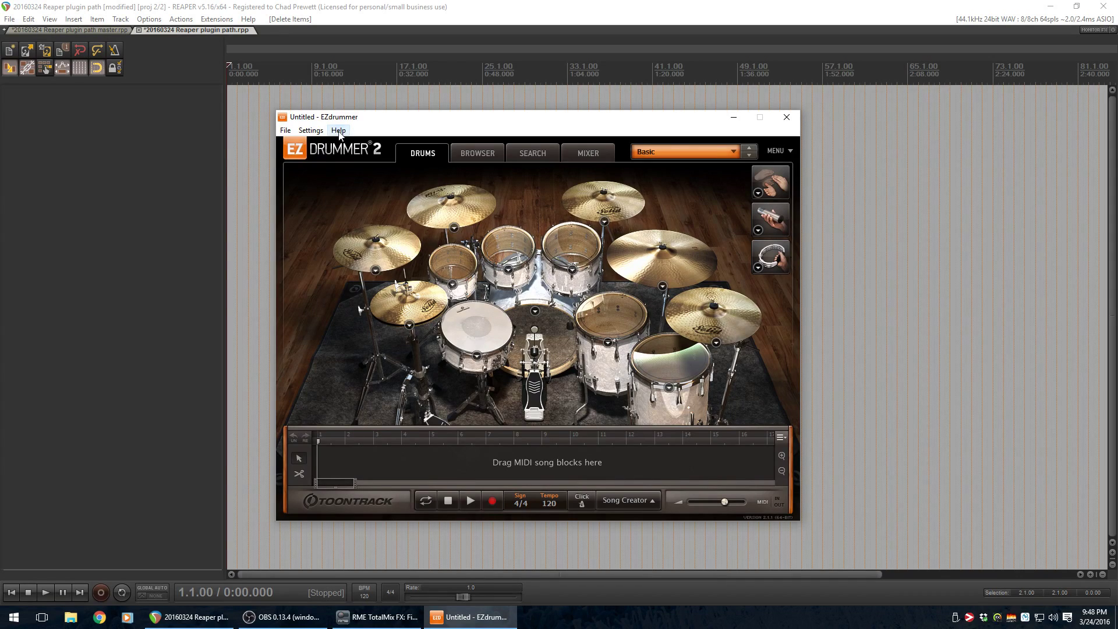
left_click(338, 131)
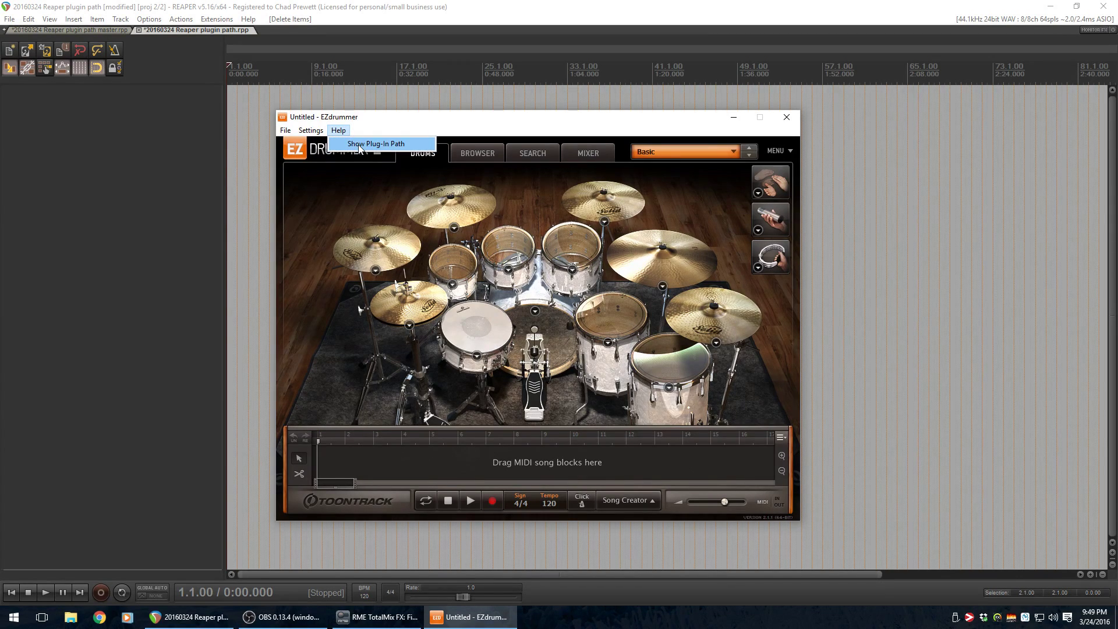
left_click(360, 146)
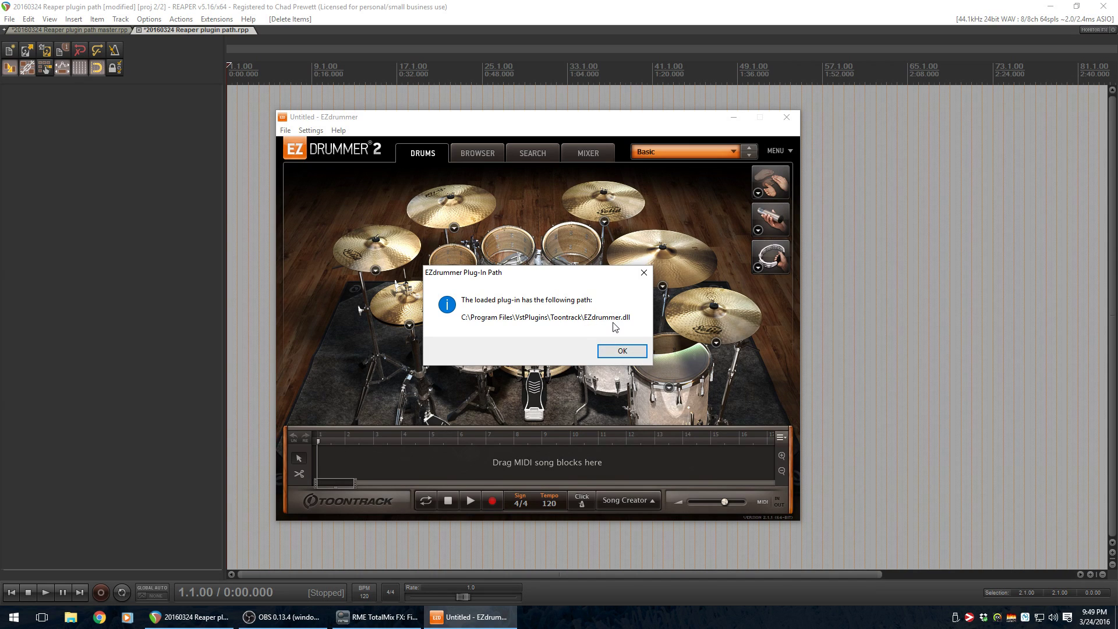
left_click(622, 351)
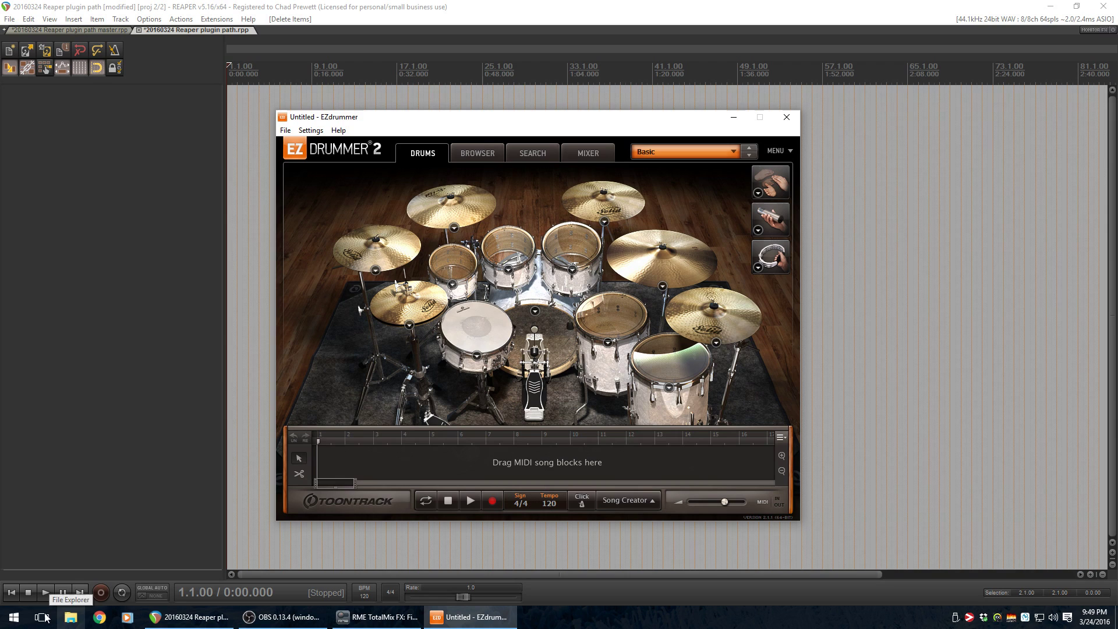
Search the Start menu for 'explorer' and launch File Explorer.
left_click(12, 621)
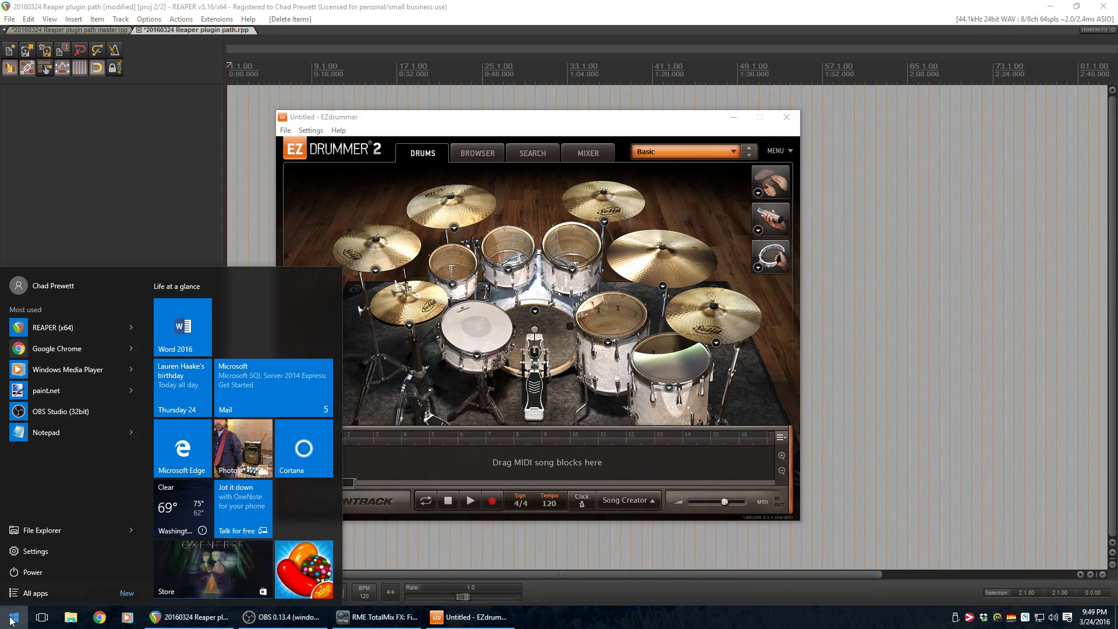
type("ex")
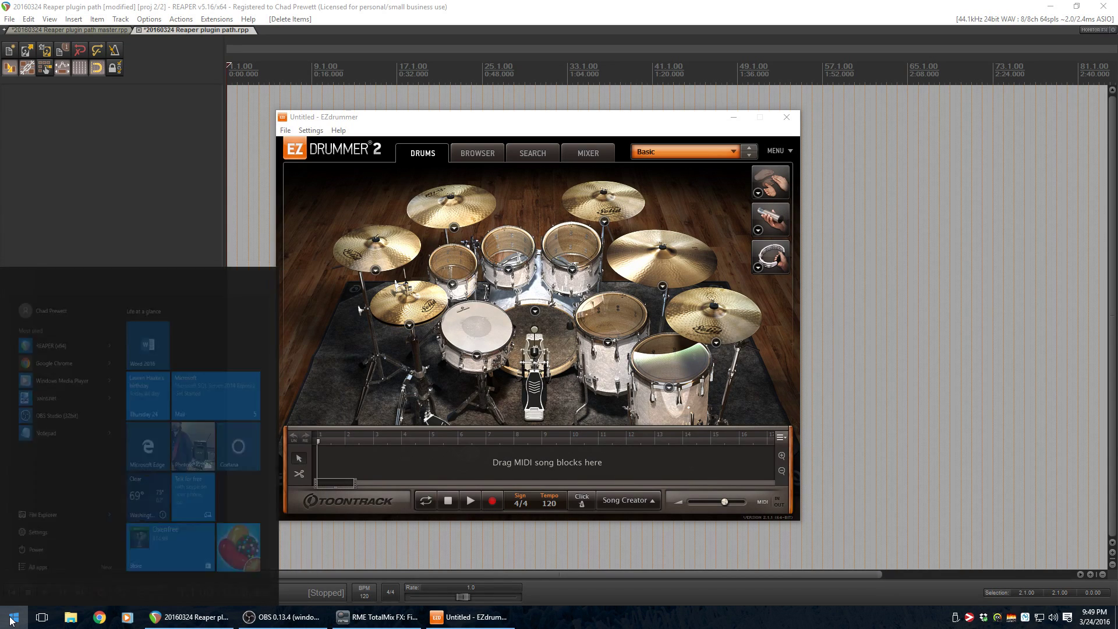
type("plorer")
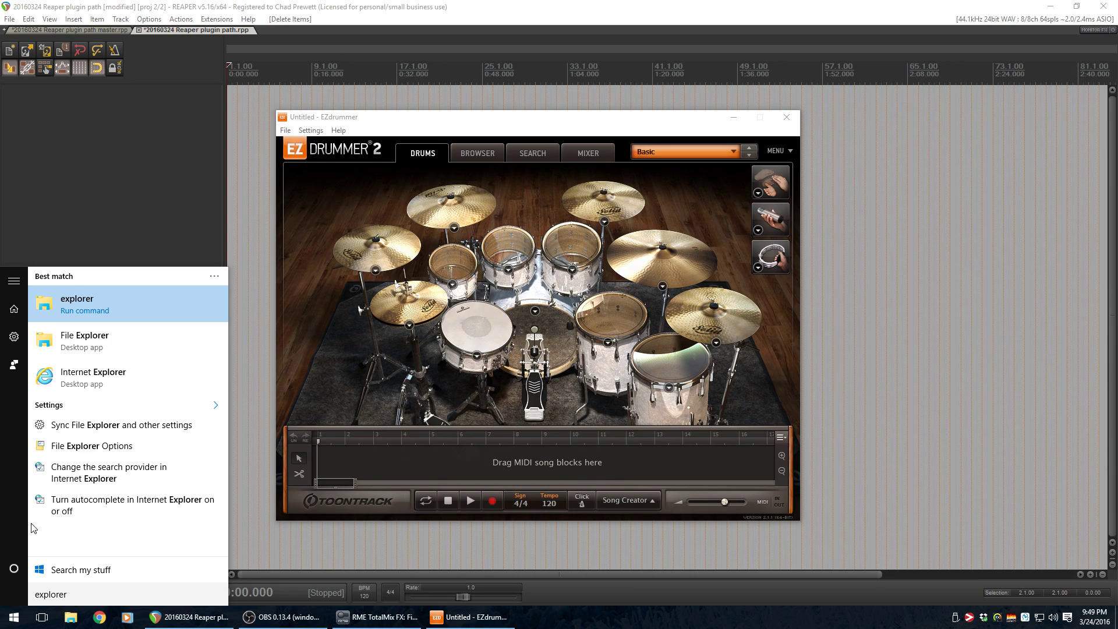
left_click(67, 345)
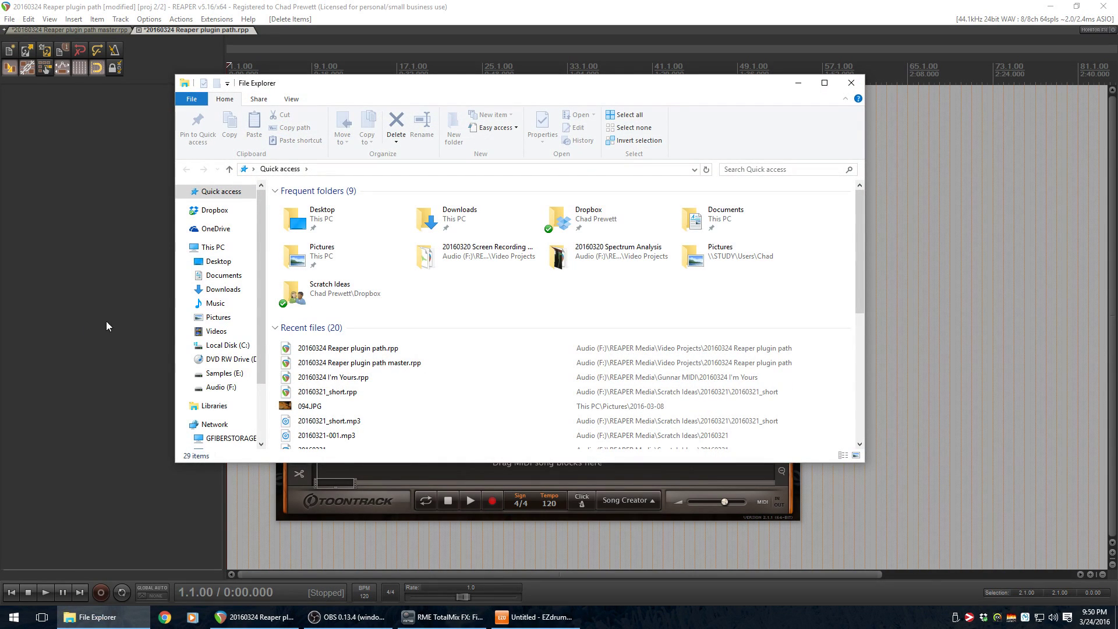
Browse to C:\Program Files\VstPlugins\Toontrack and select EZdrummer.dll.
left_click(202, 250)
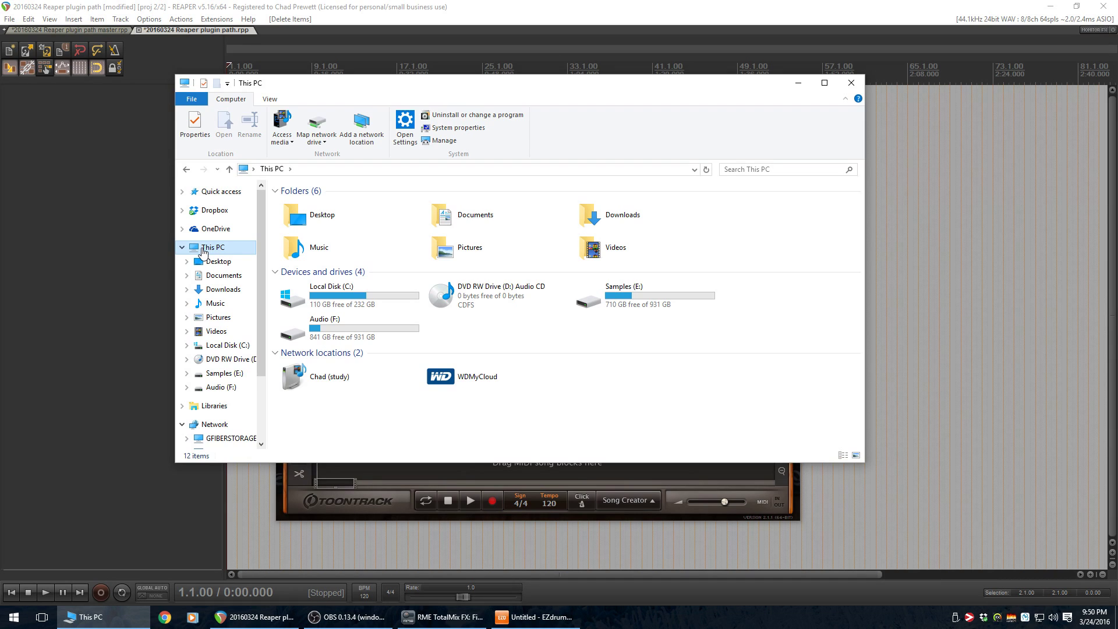
left_click_drag(260, 213, 259, 237)
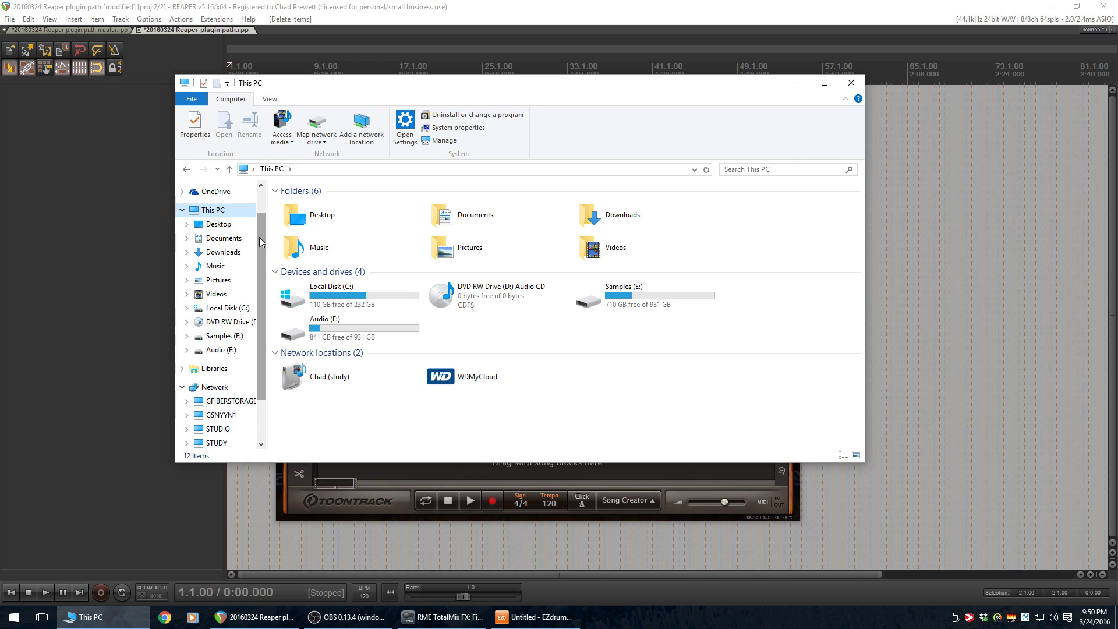
left_click(212, 309)
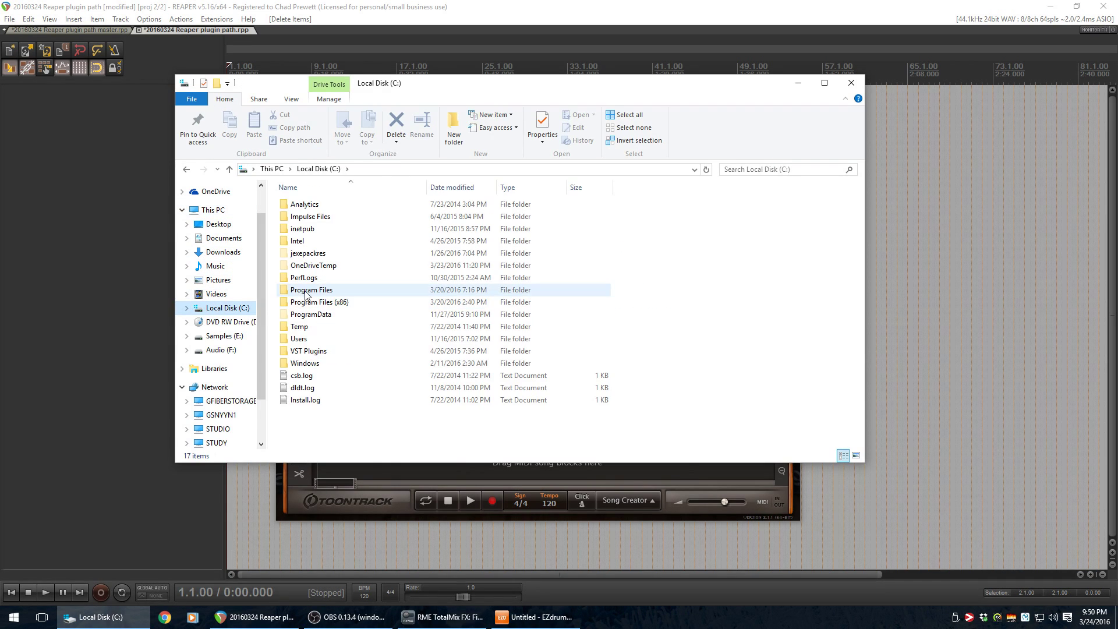
double_click(305, 293)
scroll(307, 309, "down", 3)
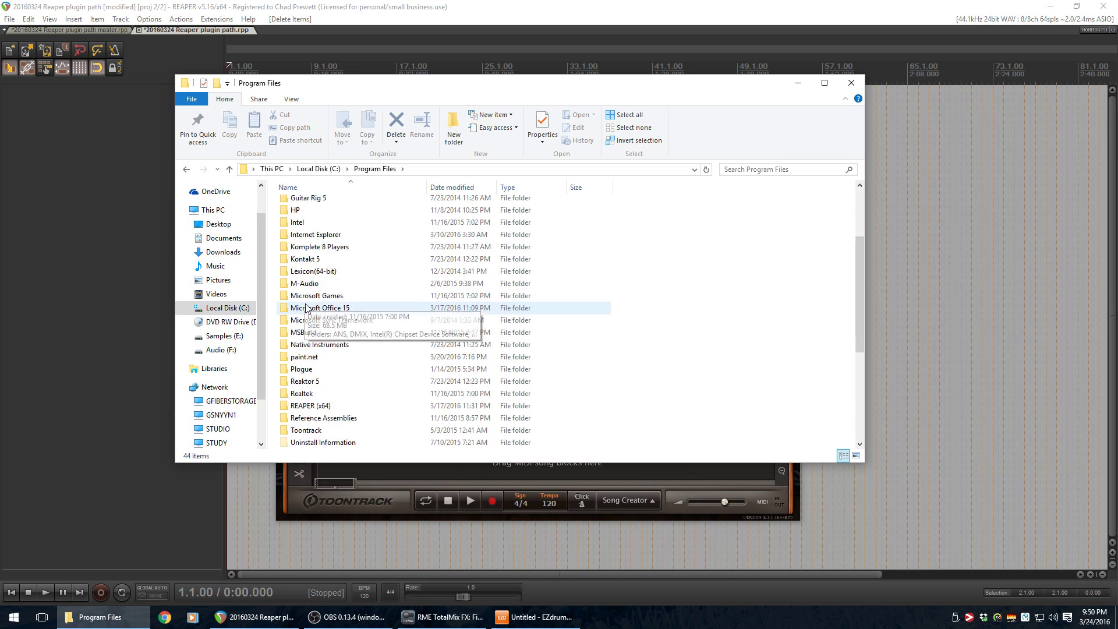
scroll(307, 314, "down", 4)
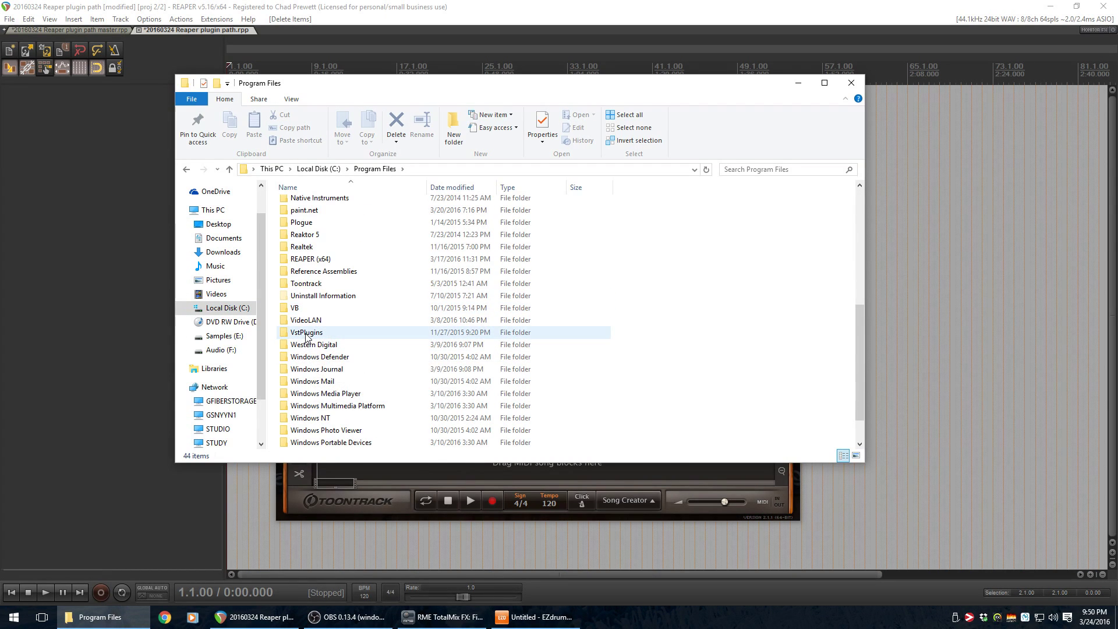
double_click(307, 332)
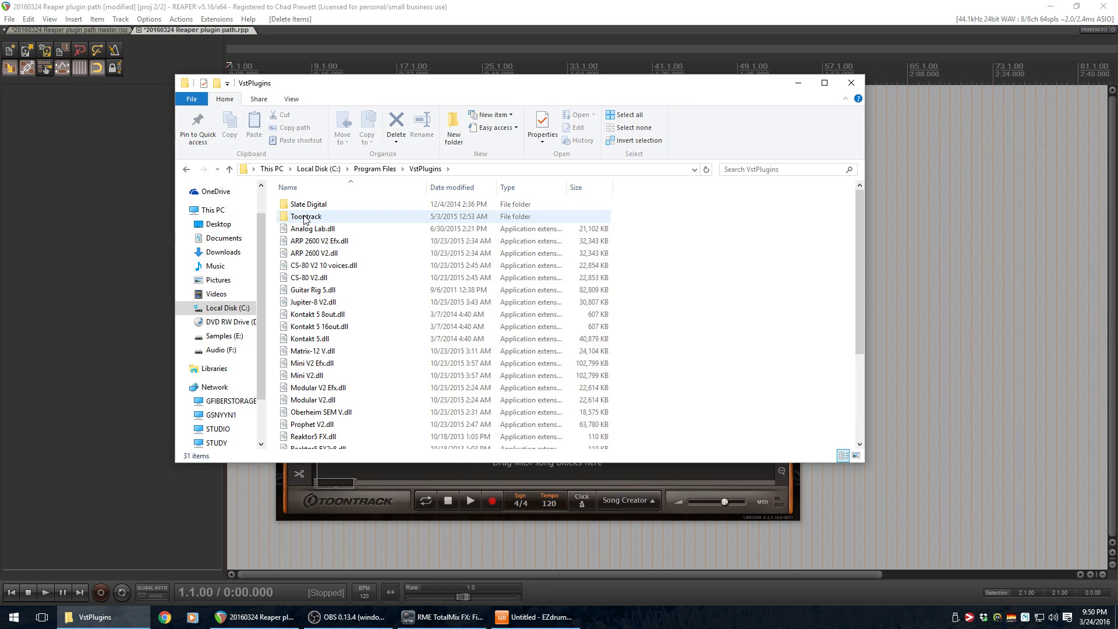
double_click(304, 217)
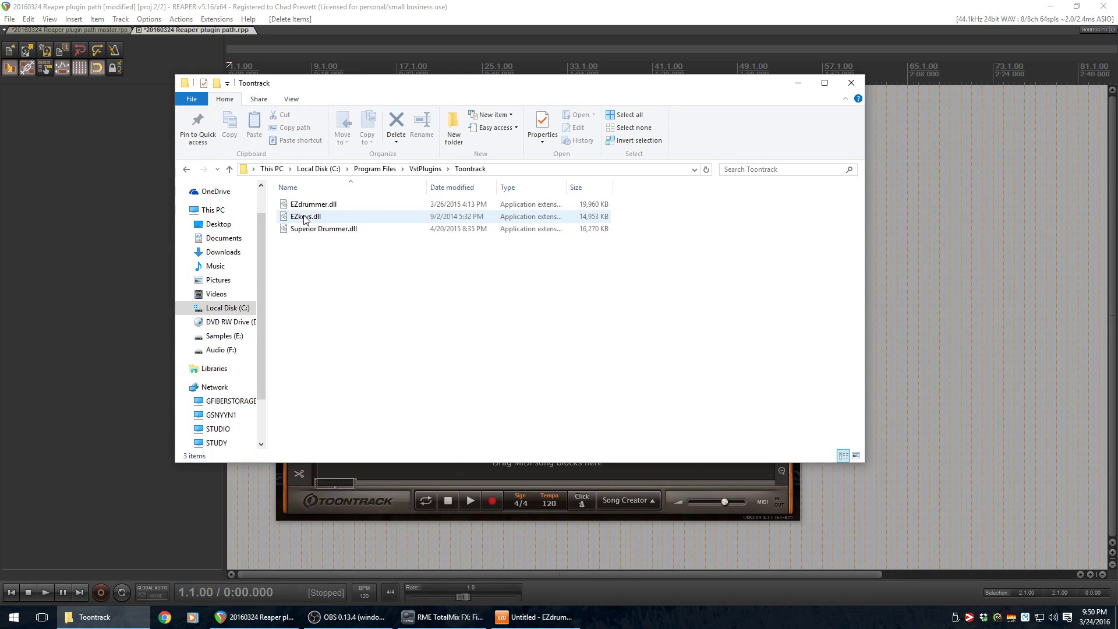
left_click(305, 208)
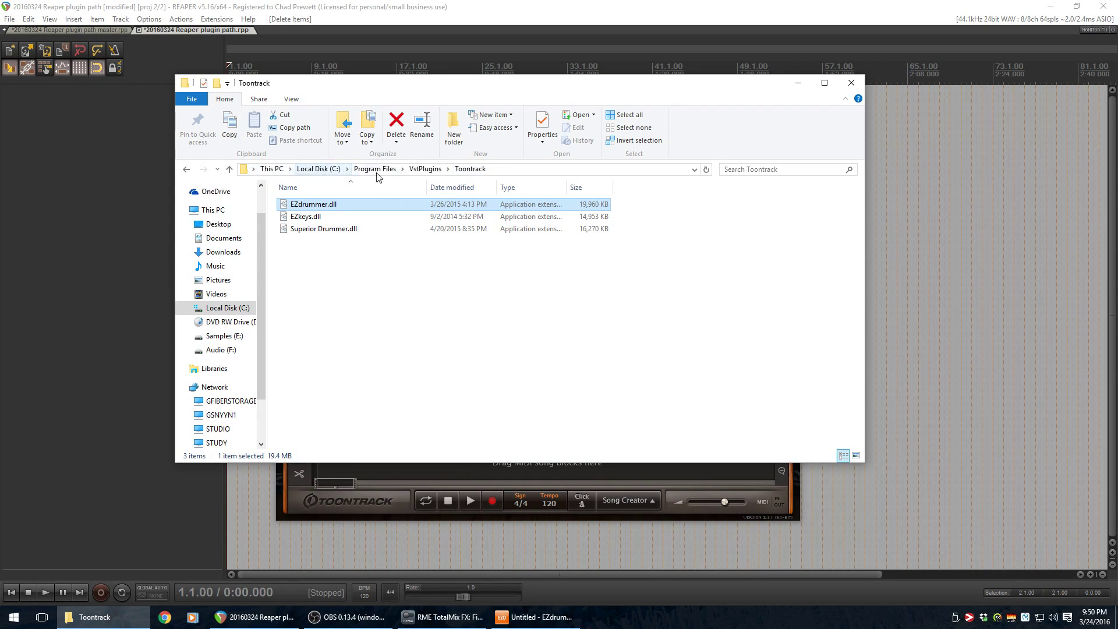
Copy the Toontrack folder path from the address bar.
left_click(524, 173)
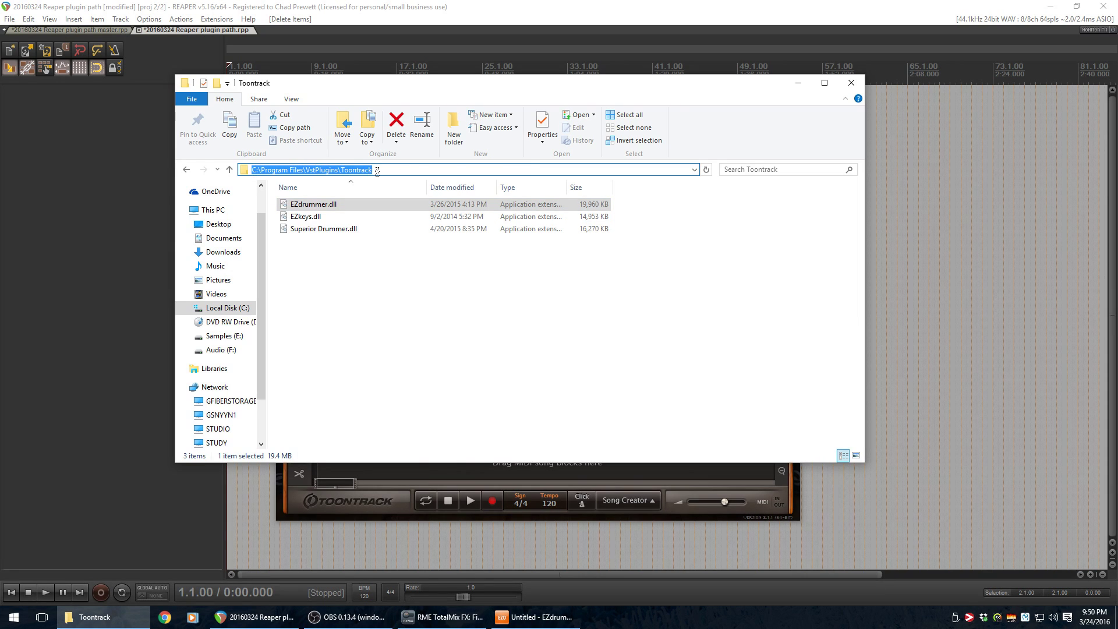
right_click(339, 171)
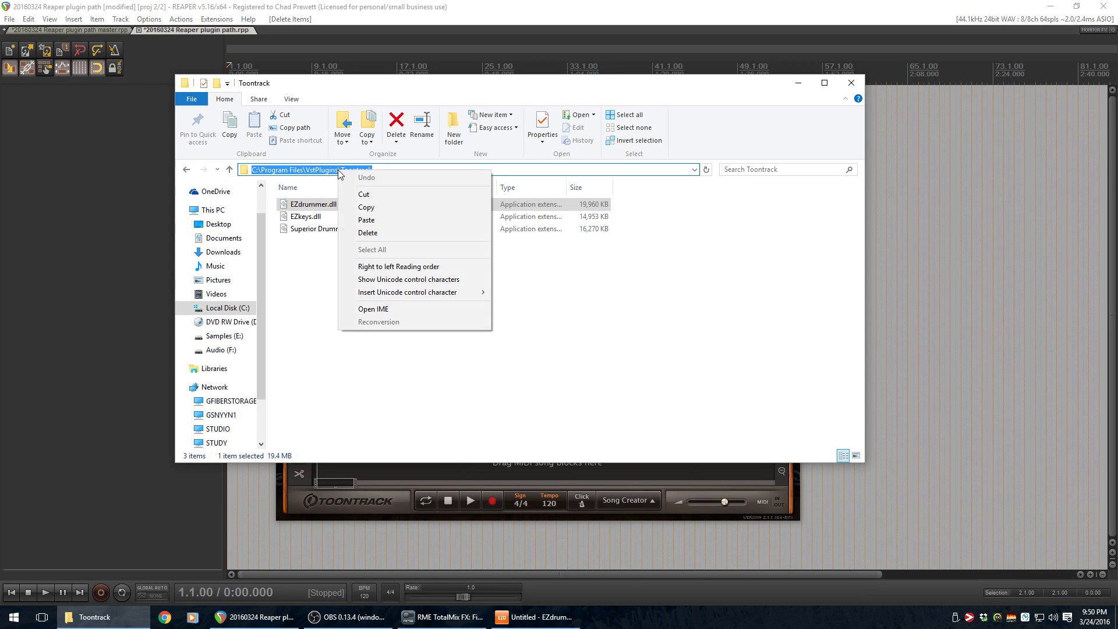
left_click(365, 208)
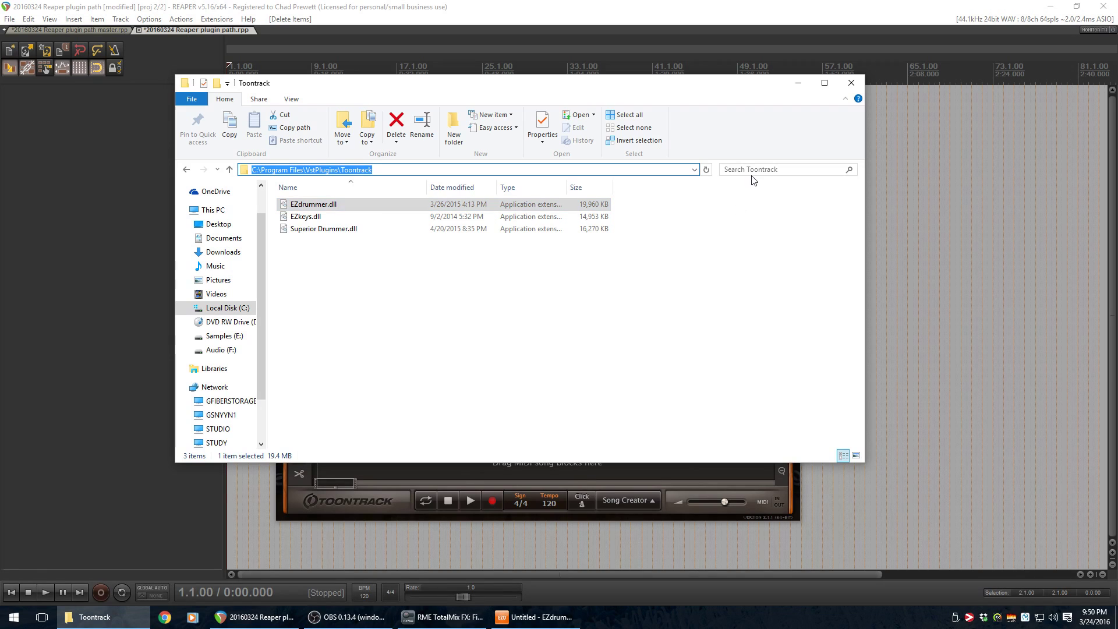
Return to REAPER and open Preferences at the Plug-ins > VST settings.
left_click(593, 18)
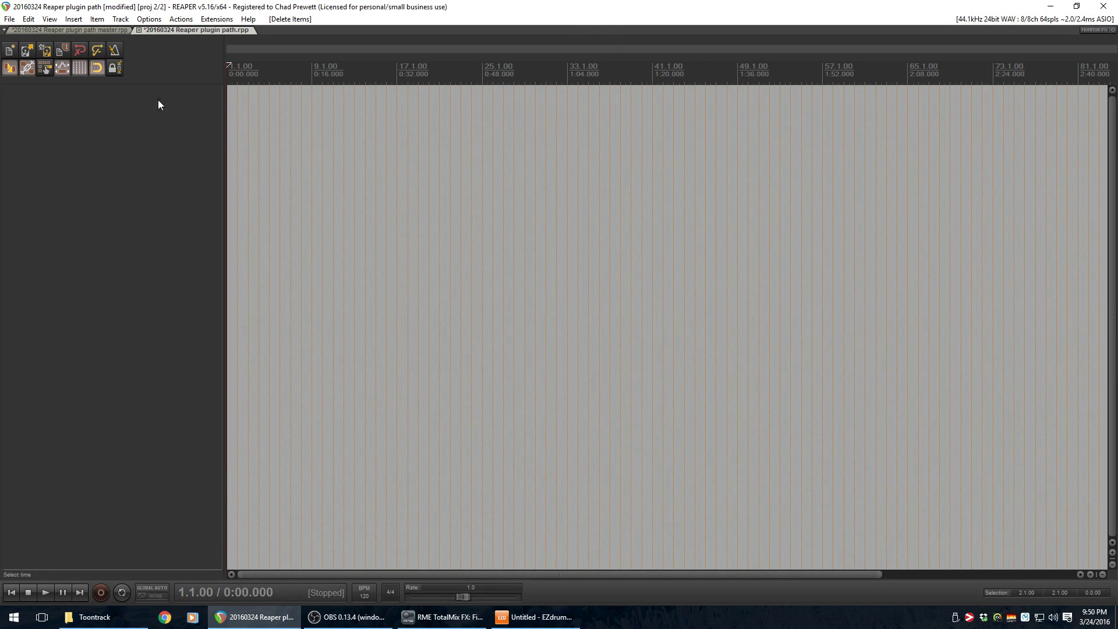
left_click(148, 19)
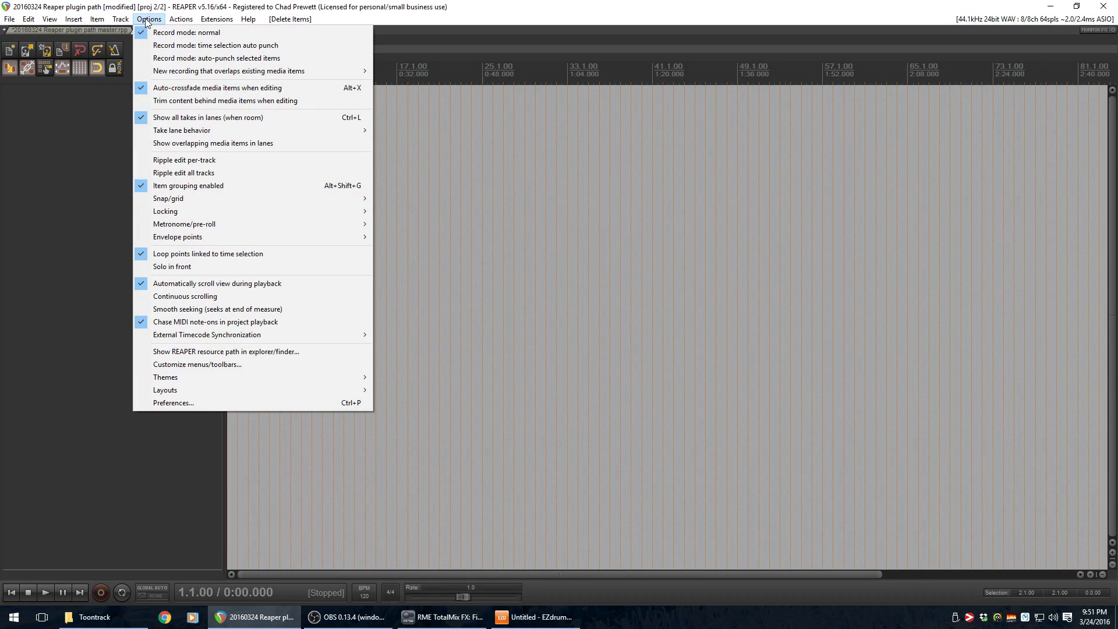
left_click(163, 404)
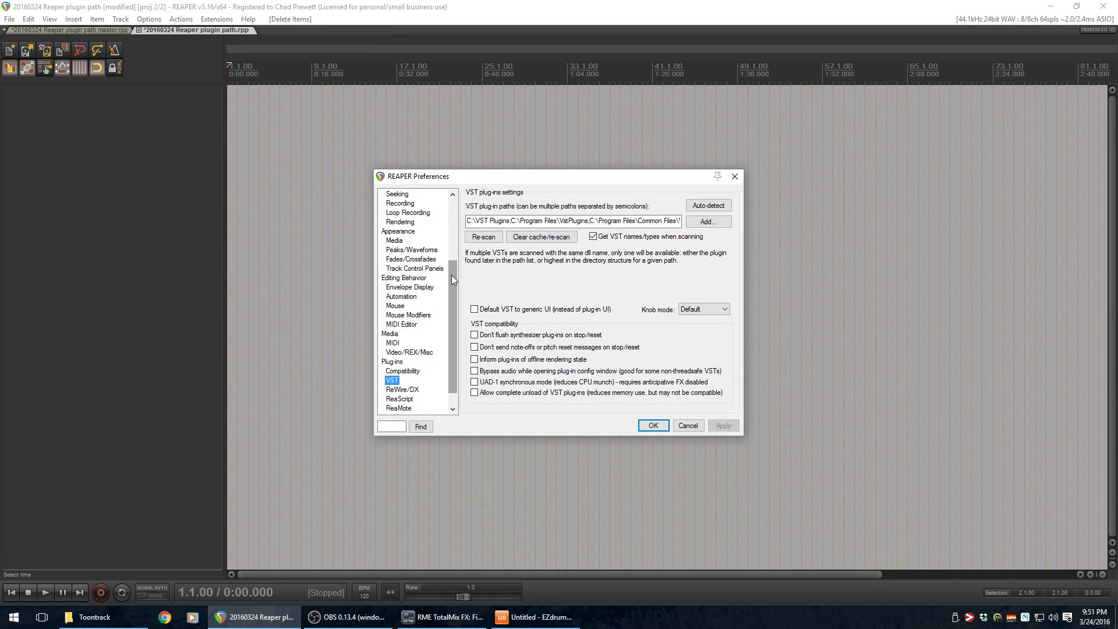
left_click_drag(452, 274, 449, 298)
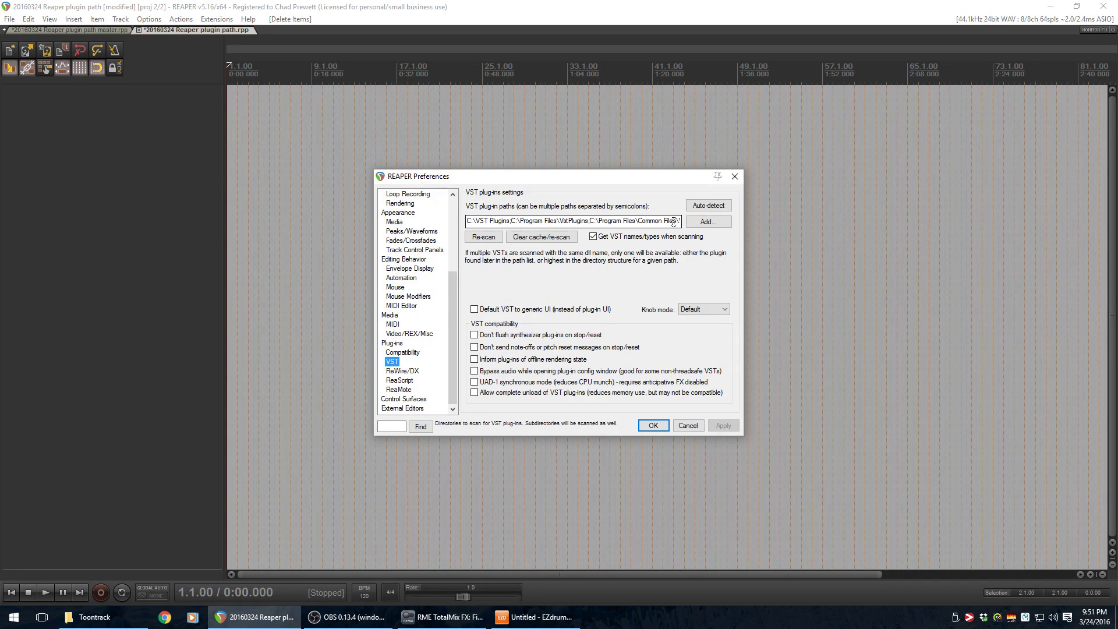
Append ';C:\Program Files\VstPlugins\Toontrack' to the end of the VST plug-in path list.
left_click_drag(674, 222, 684, 222)
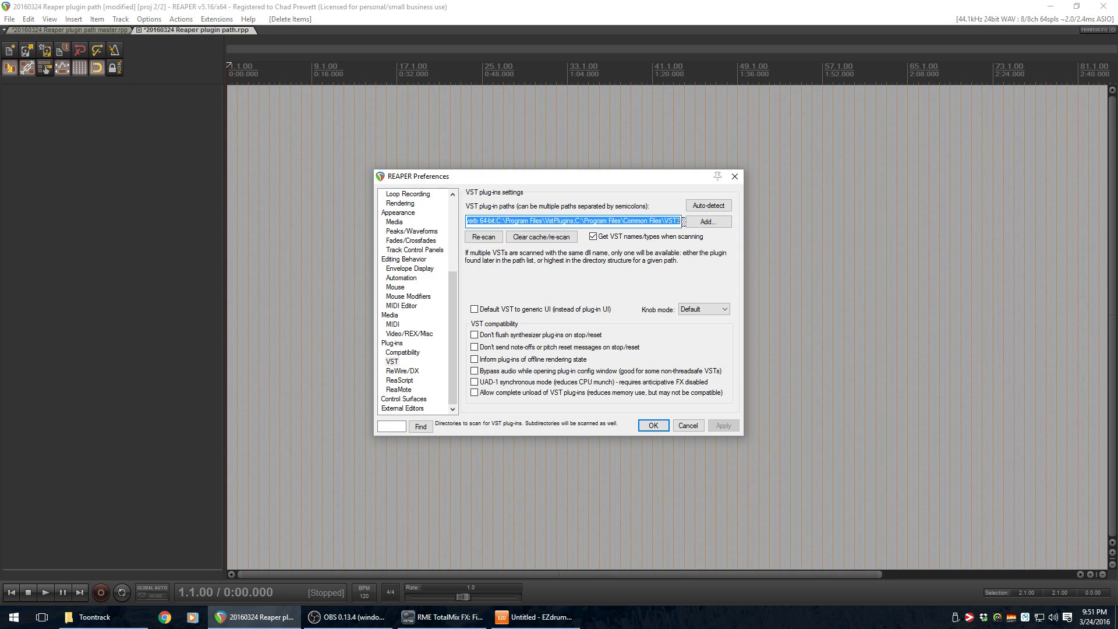
left_click(575, 220)
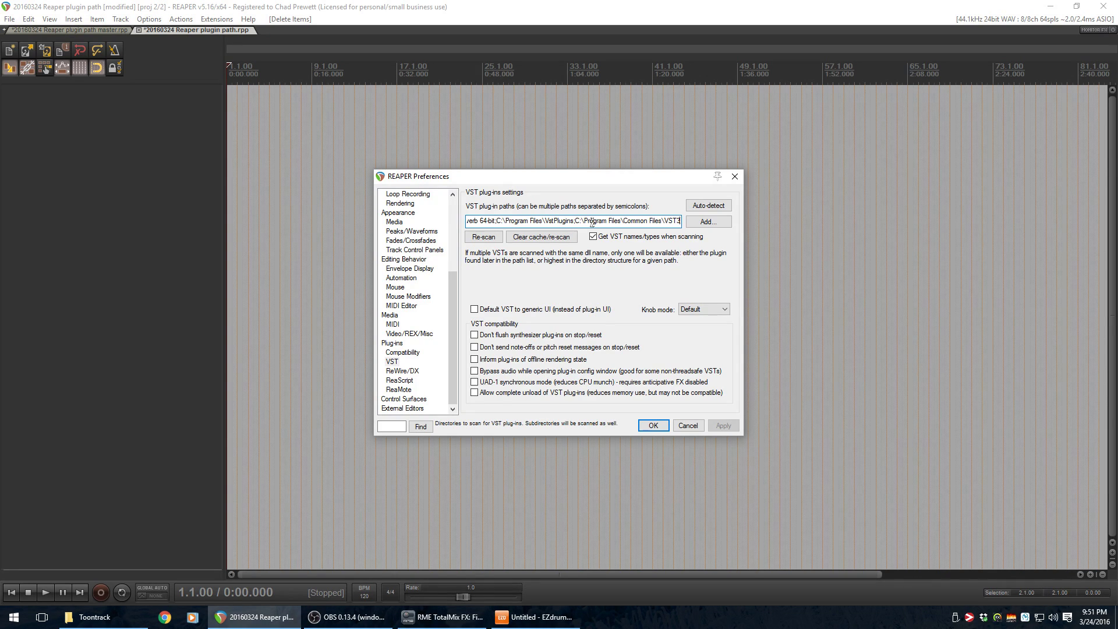
key("End")
type(";")
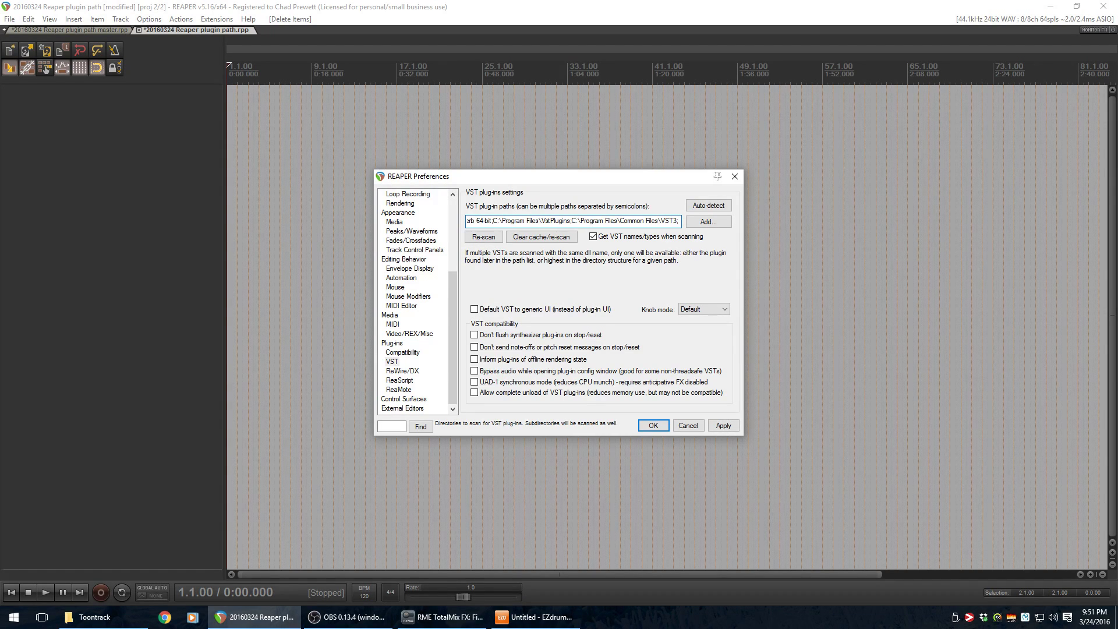
key("ctrl+v")
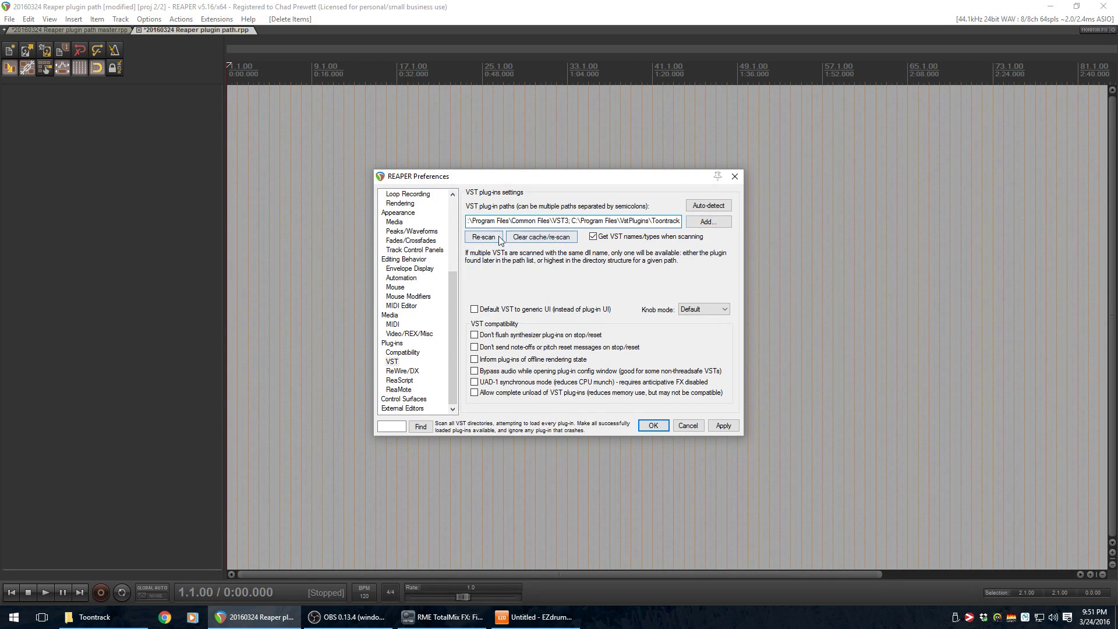
Open the Browse For Folder dialog and cancel it without adding a path.
left_click(707, 221)
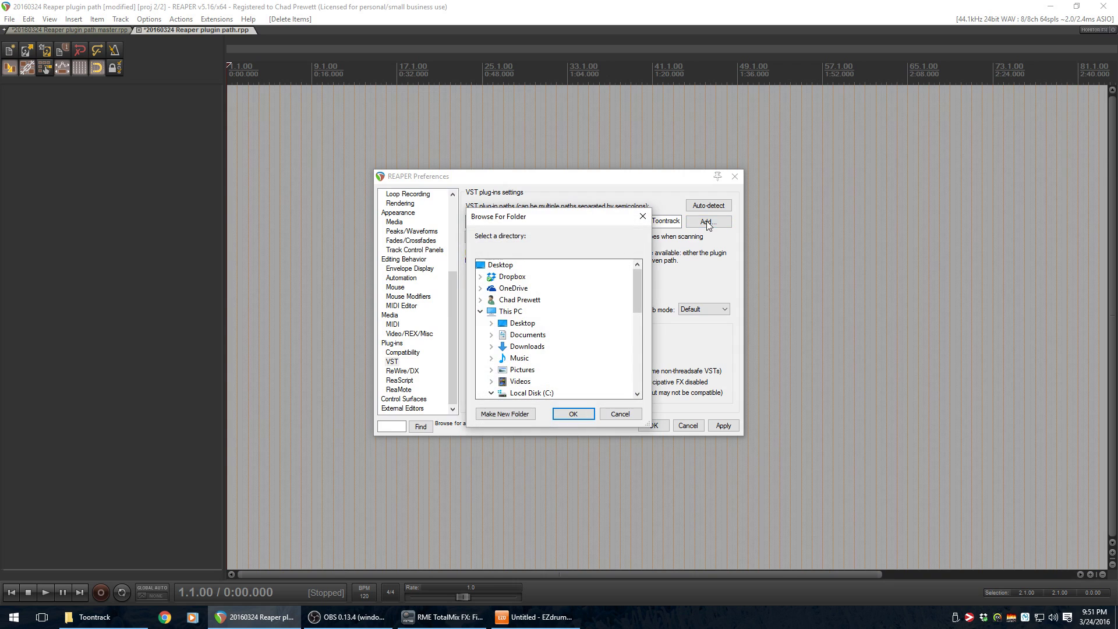
left_click_drag(637, 280, 632, 340)
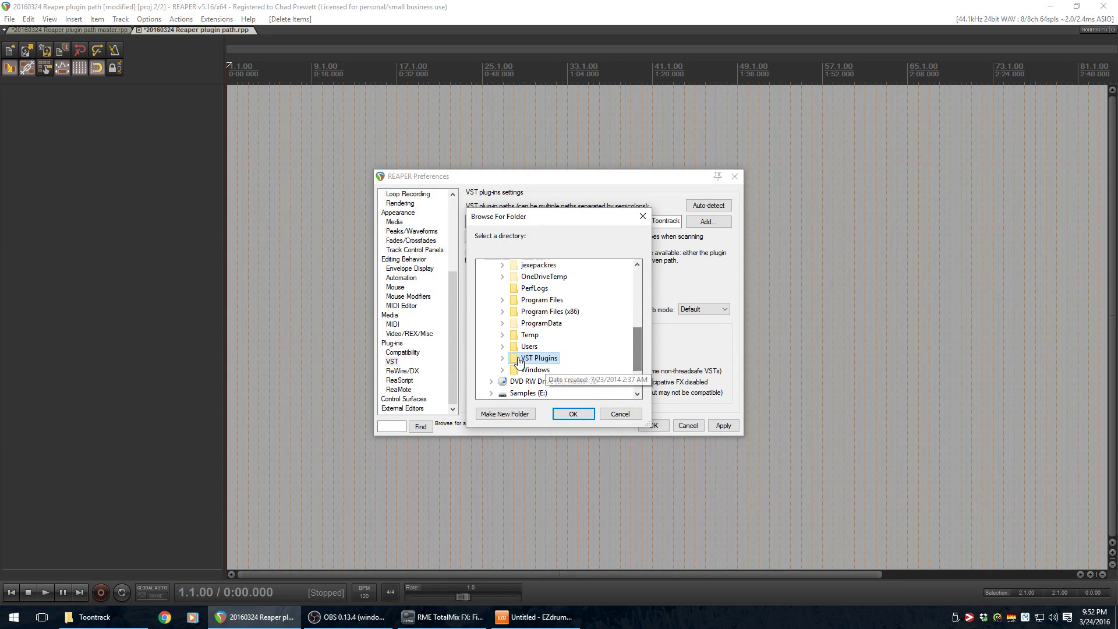
left_click(617, 418)
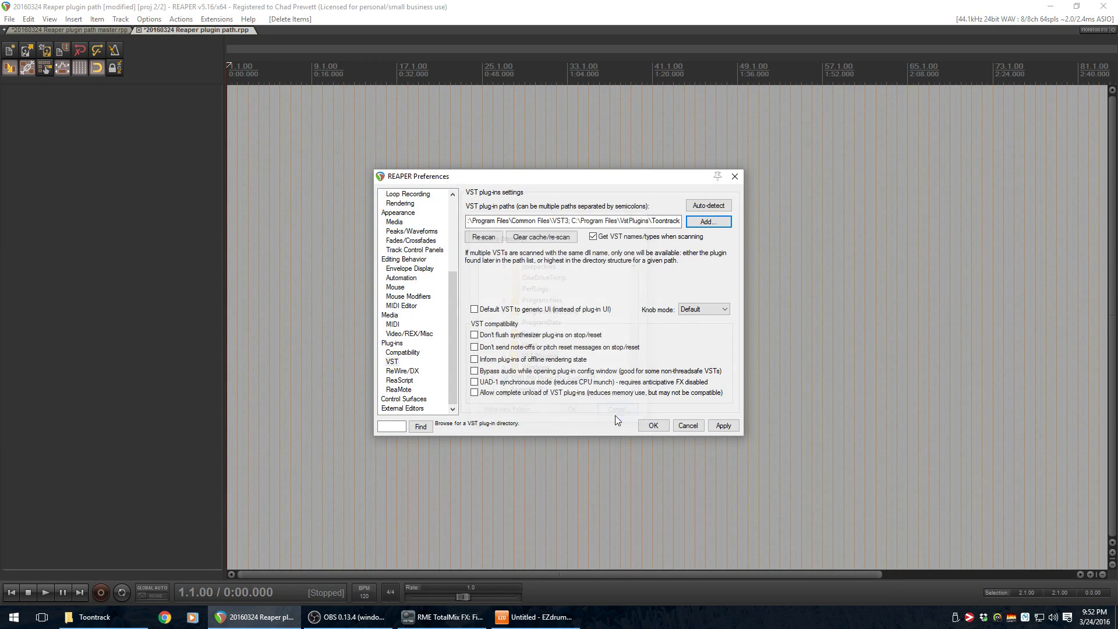
Re-scan VST plug-ins, close Preferences with OK, and right-click the empty track panel.
left_click(679, 222)
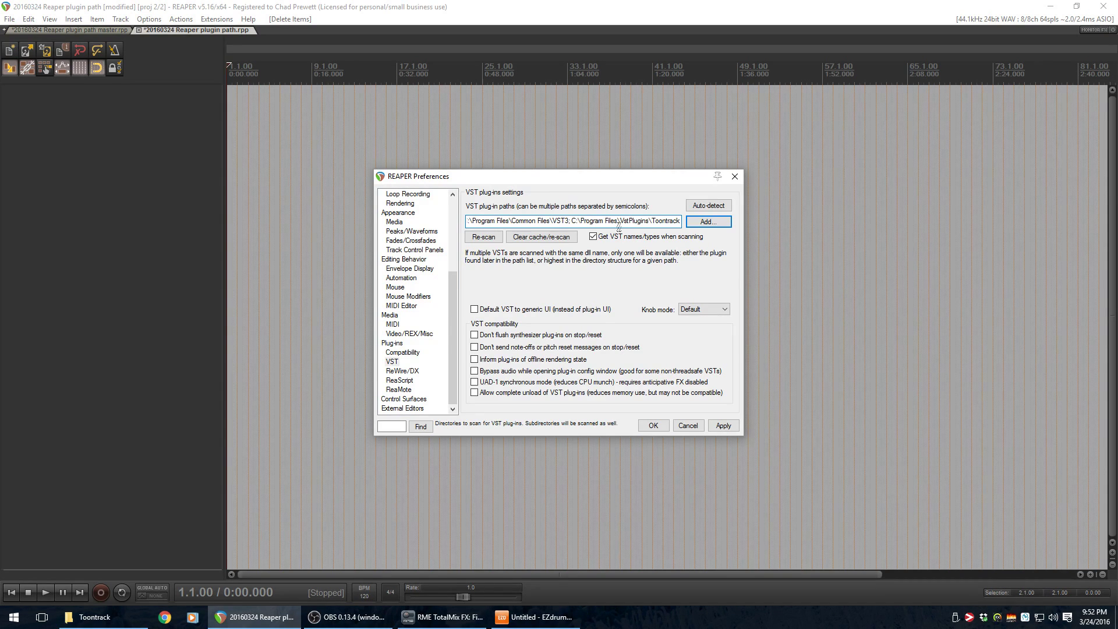
left_click_drag(571, 221, 690, 223)
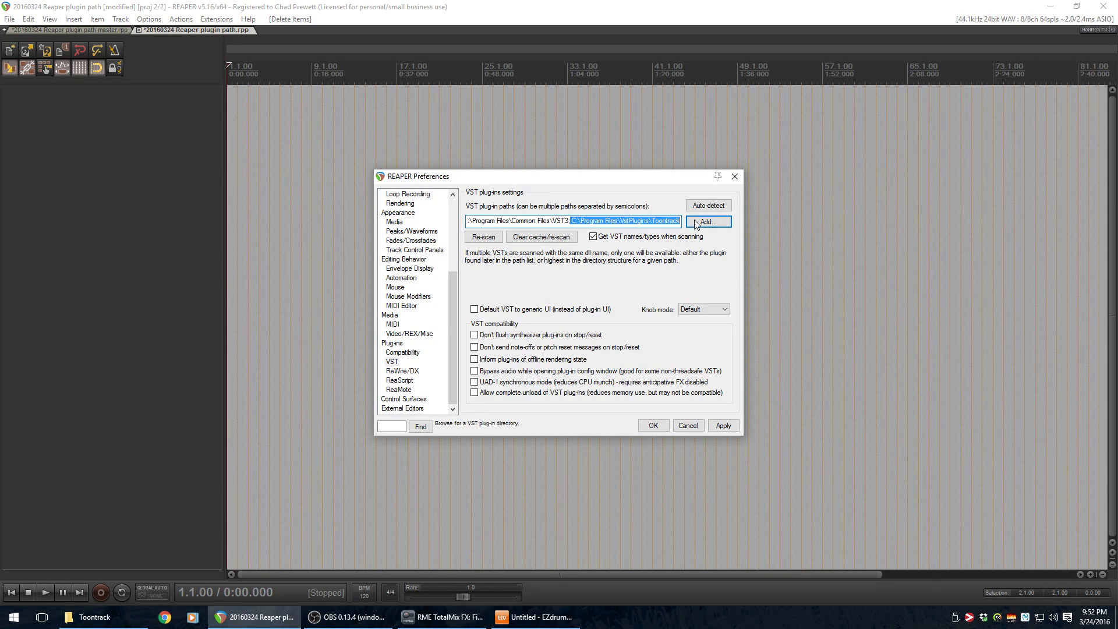
left_click(481, 241)
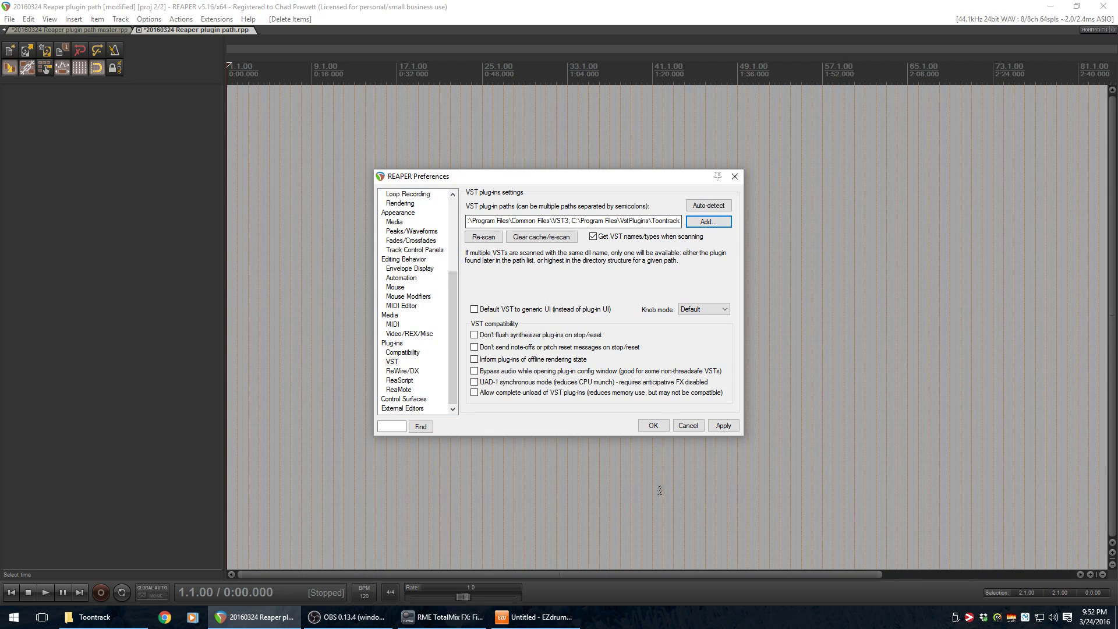
left_click(654, 426)
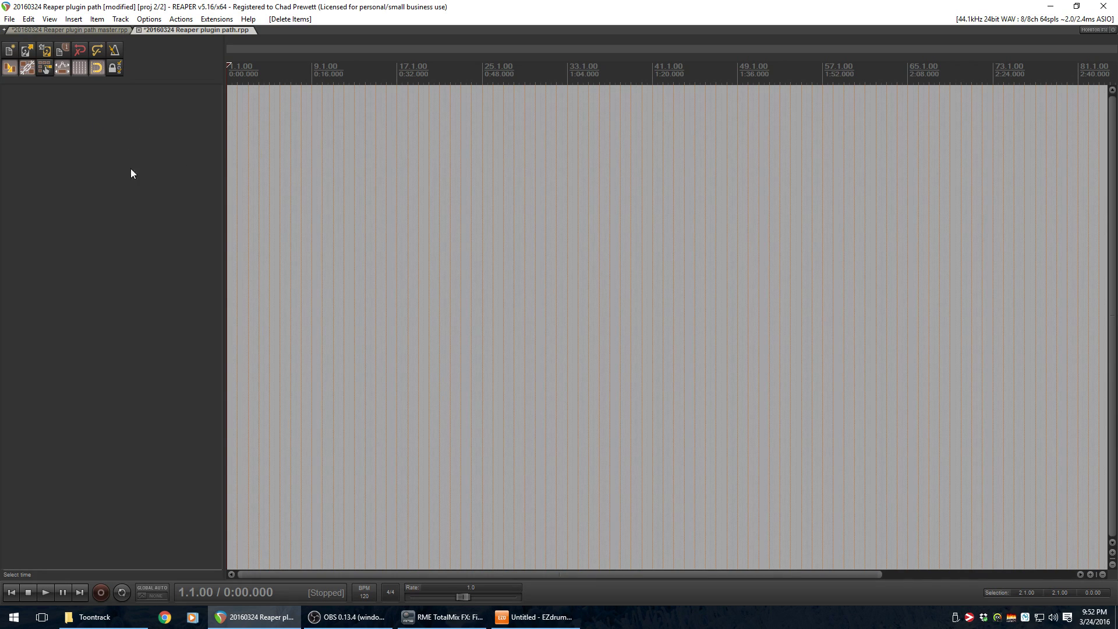
right_click(82, 121)
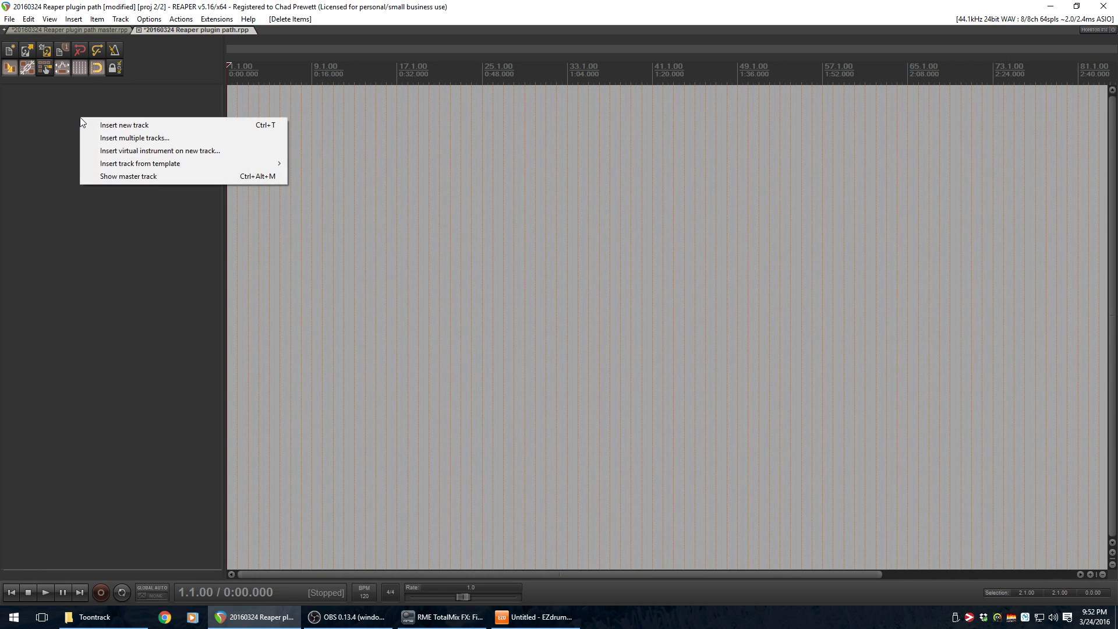
Insert a new virtual instrument track with VSTi: EZdrummer (Toontrack) (32 out).
left_click(107, 153)
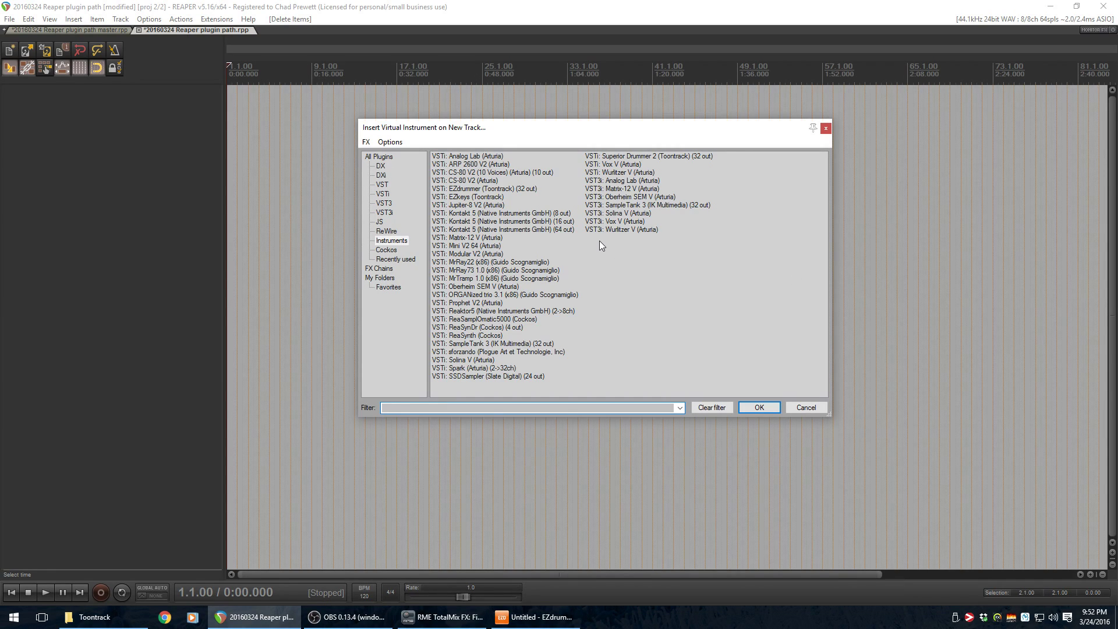
left_click(461, 190)
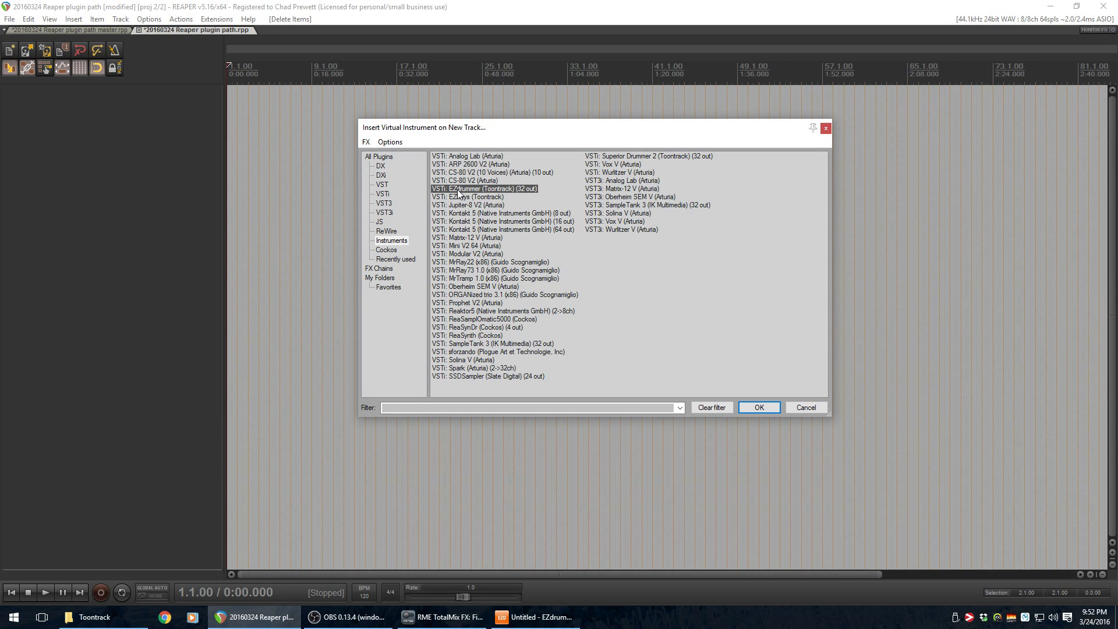
double_click(459, 190)
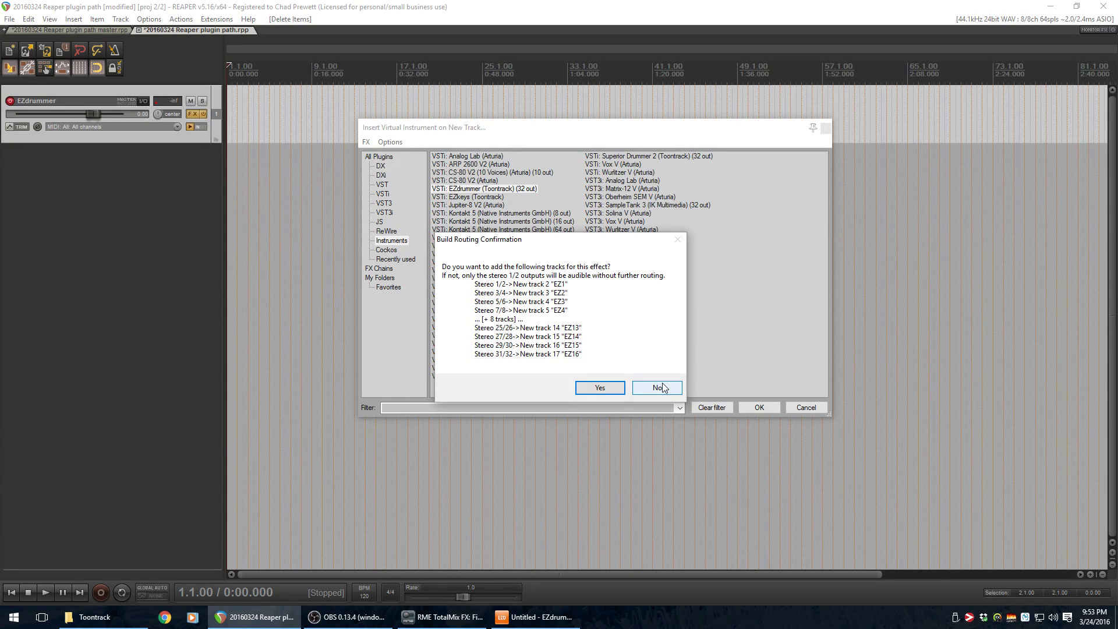
Accept building output tracks EZ1–EZ16, move the EZdrummer window aside, and review the new tracks.
left_click(598, 388)
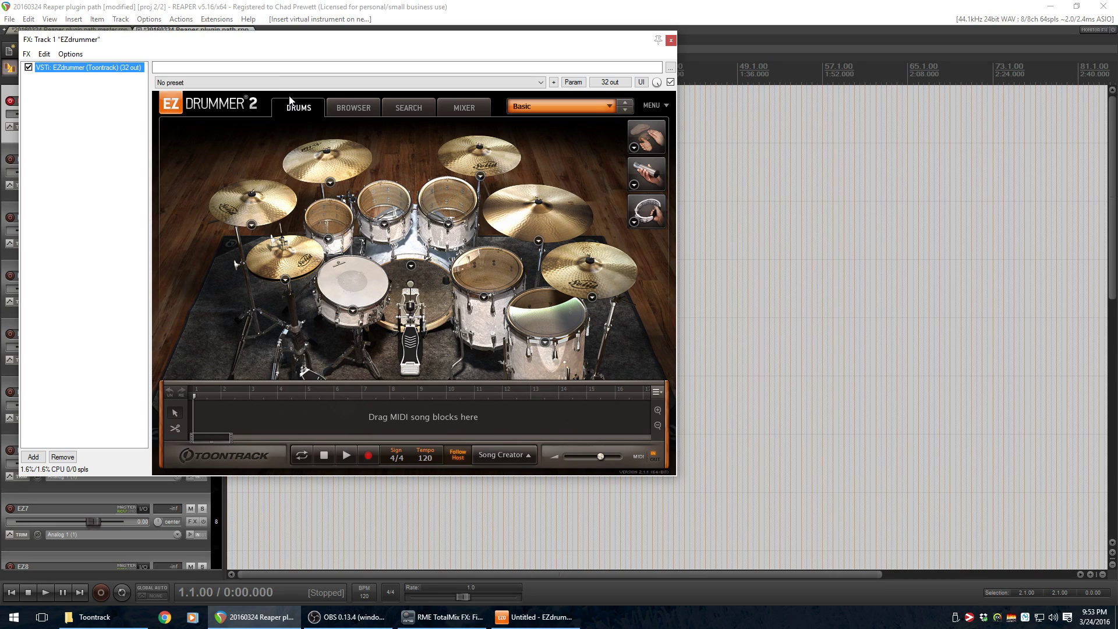
left_click_drag(270, 42, 551, 85)
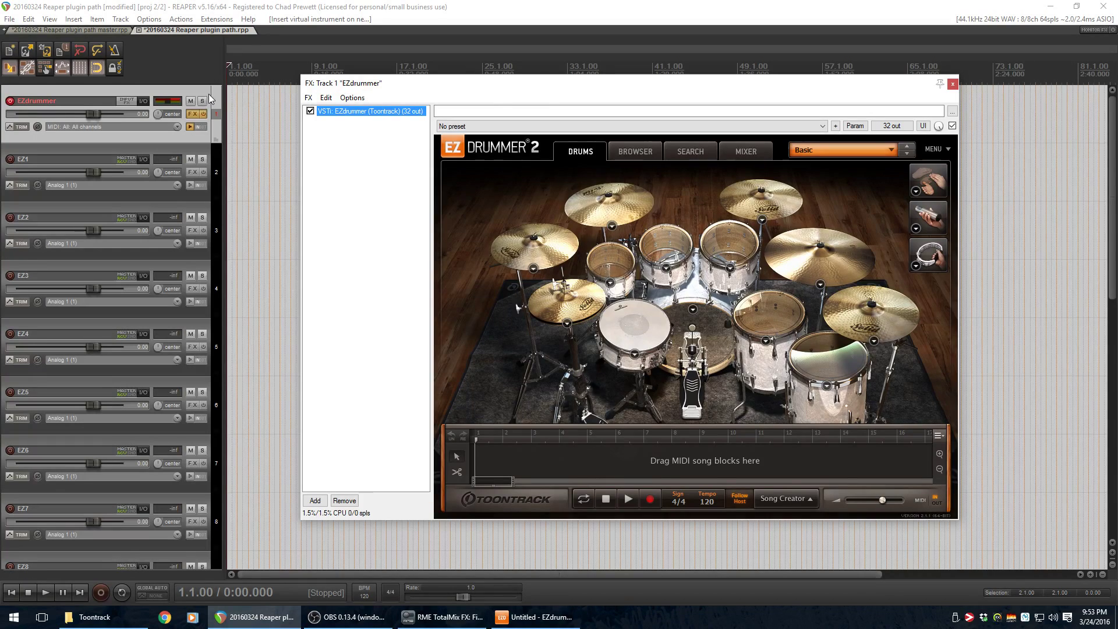
left_click(163, 149)
scroll(163, 148, "down", 3)
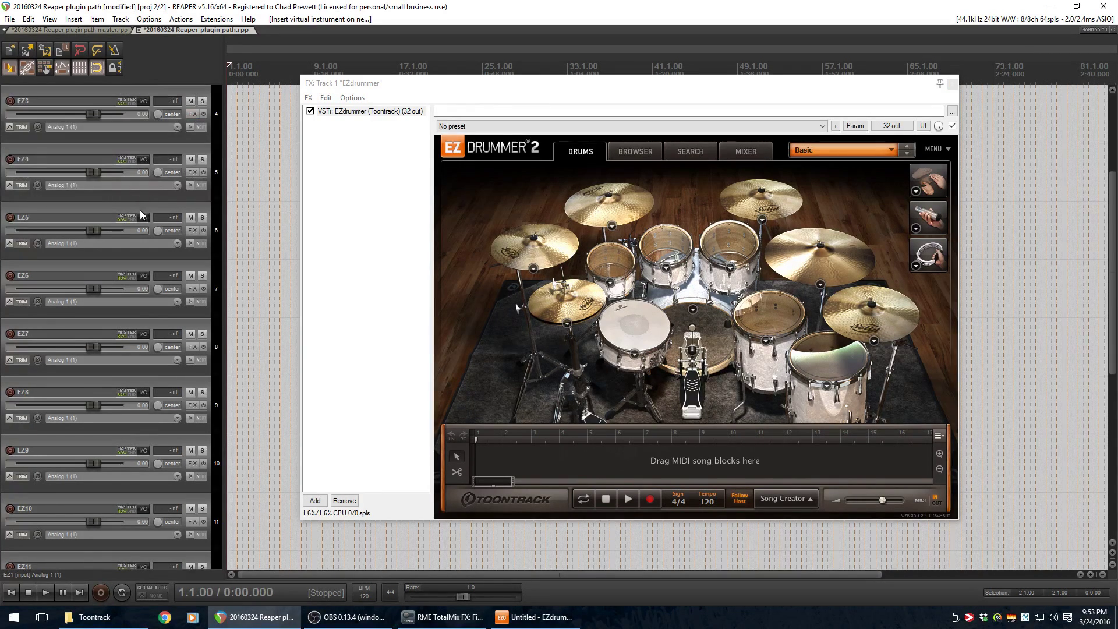
scroll(139, 215, "down", 5)
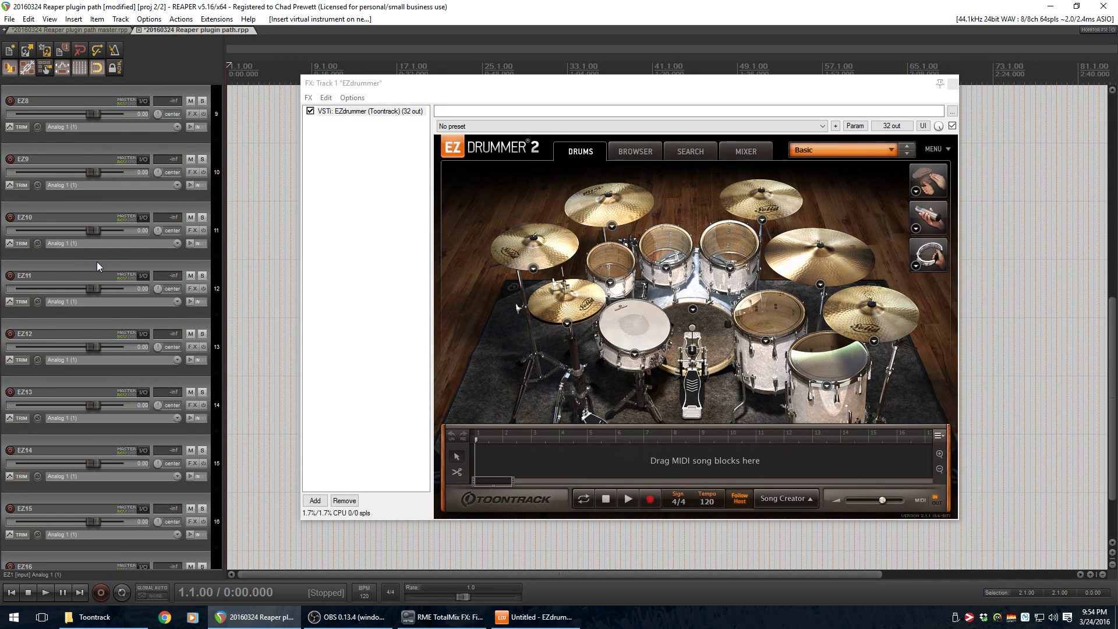
scroll(97, 267, "down", 2)
scroll(82, 487, "up", 8)
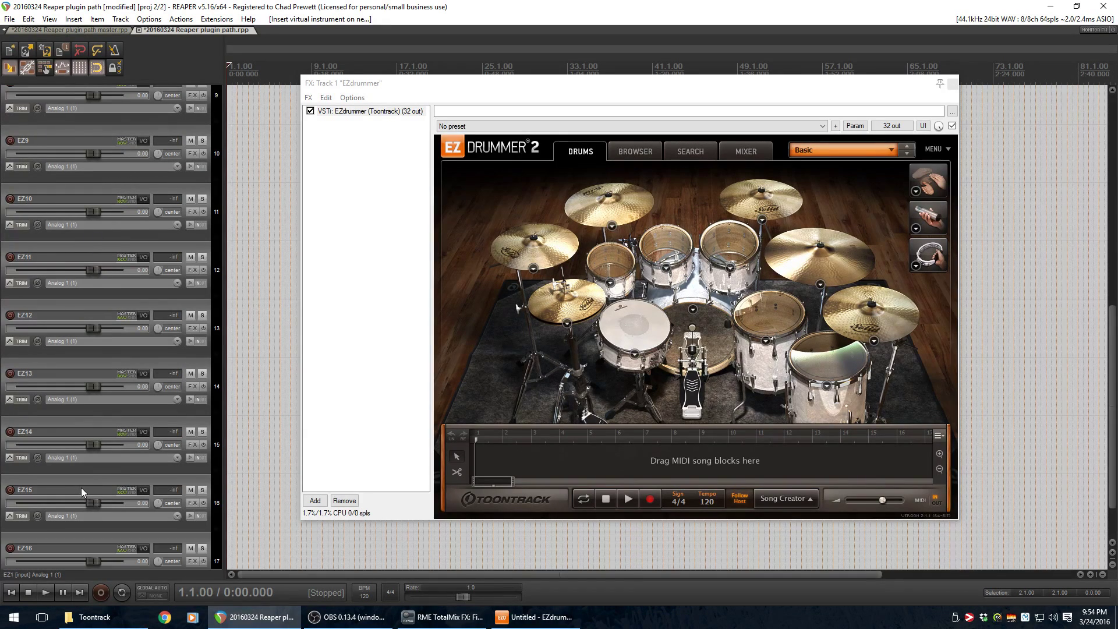
scroll(83, 466, "up", 2)
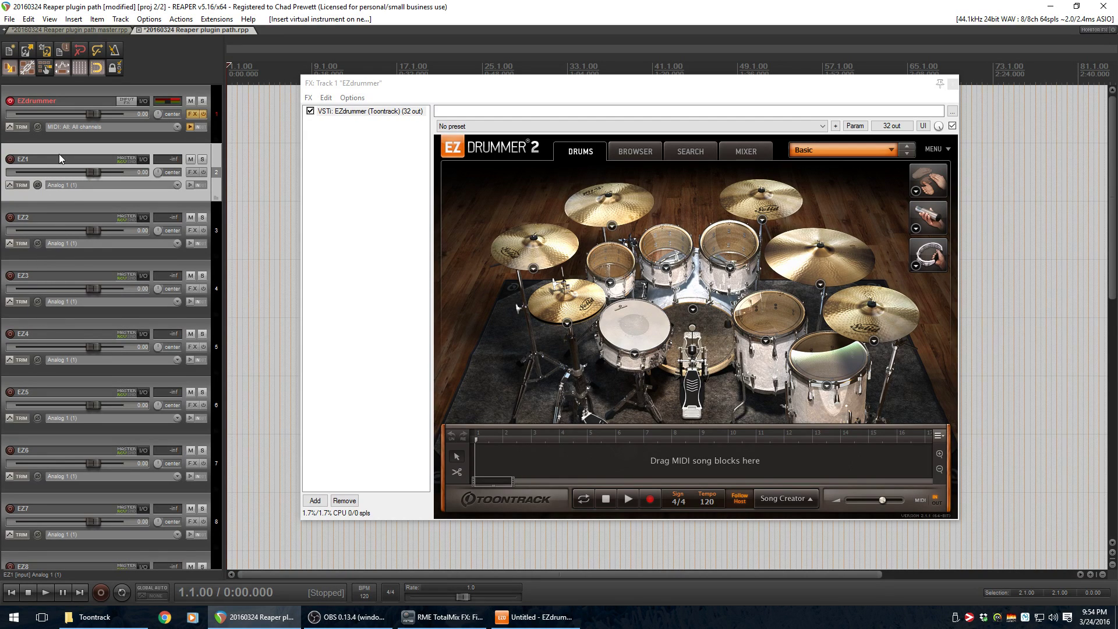
double_click(44, 158)
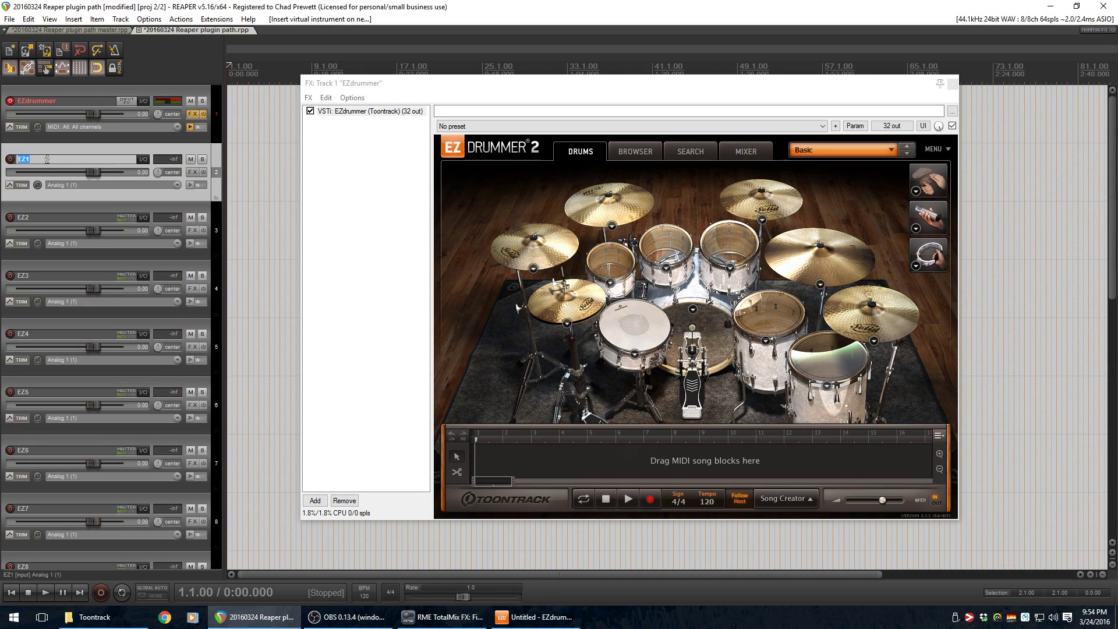
left_click(125, 138)
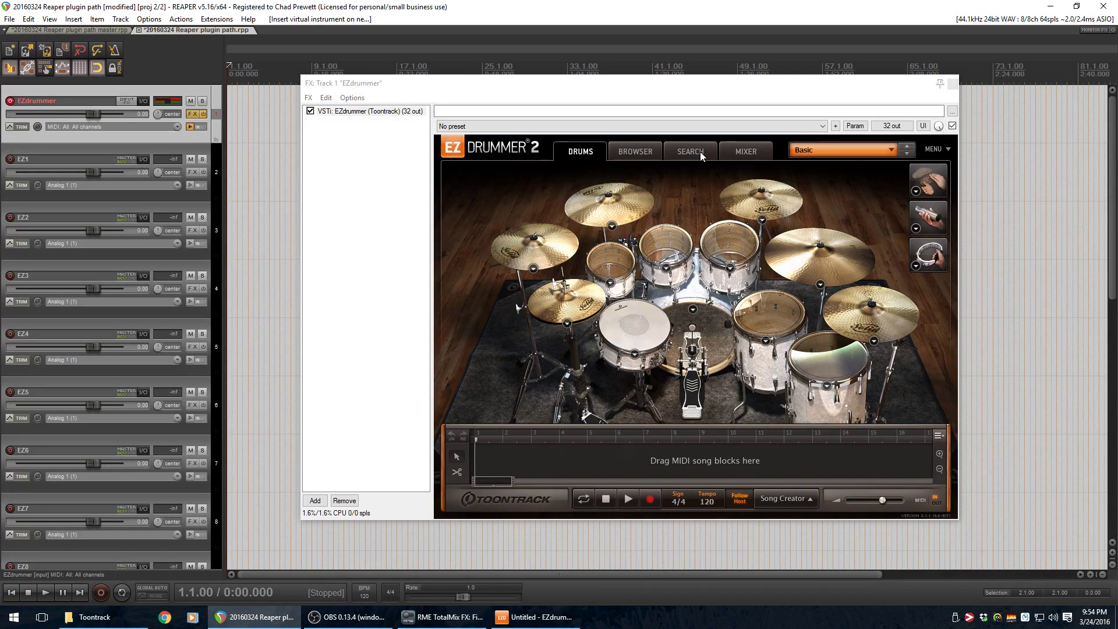
Switch EZdrummer to its groove search view and select the Verse 01 groove.
left_click(738, 152)
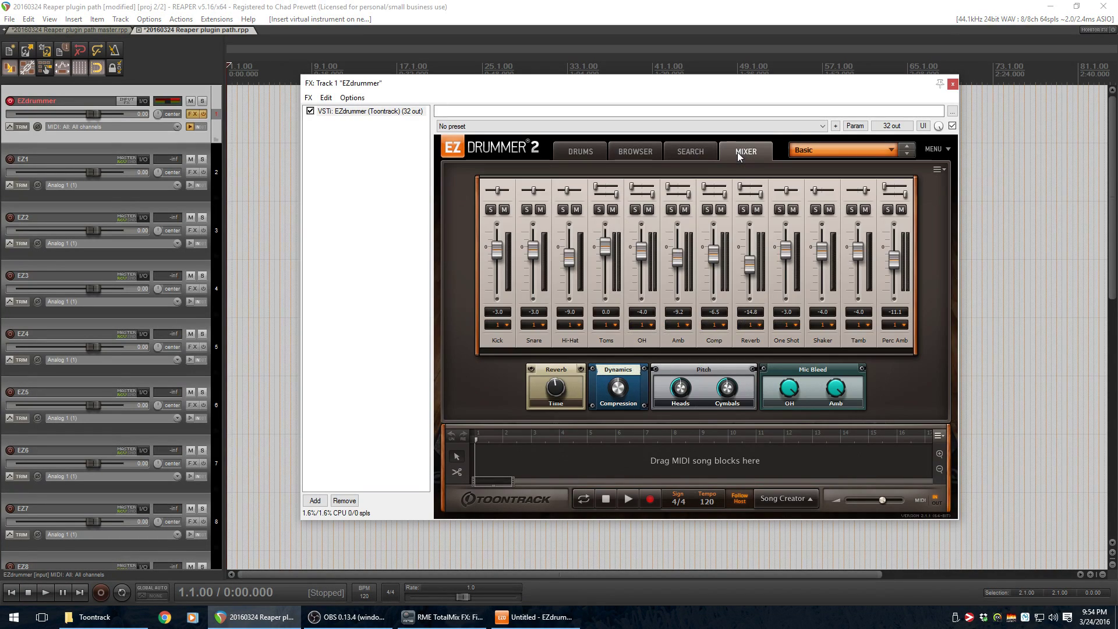
left_click(700, 152)
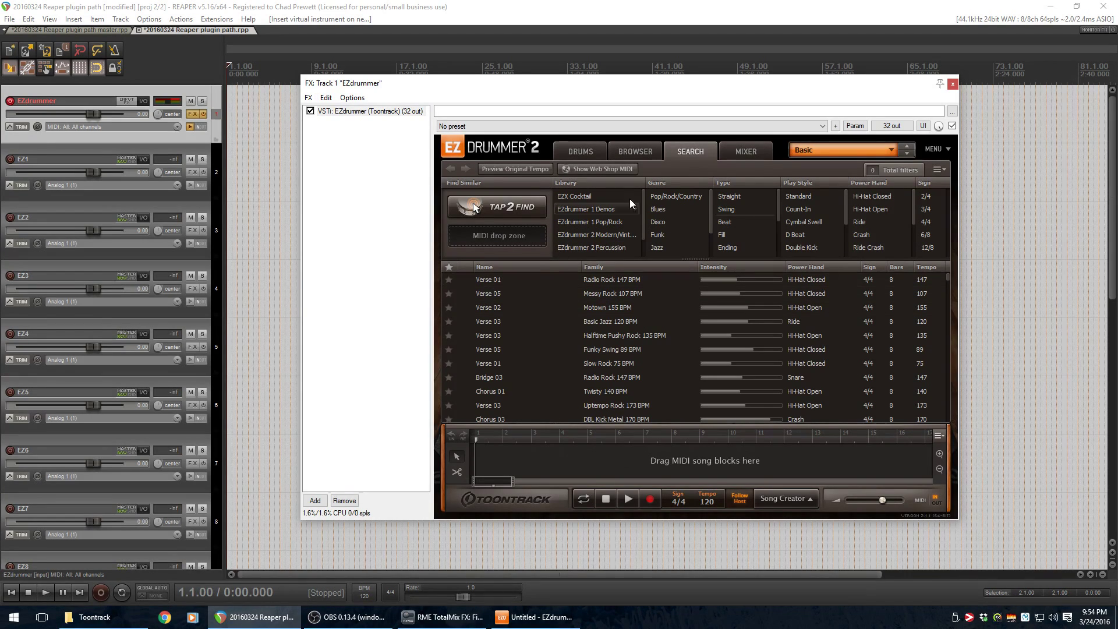
left_click(647, 152)
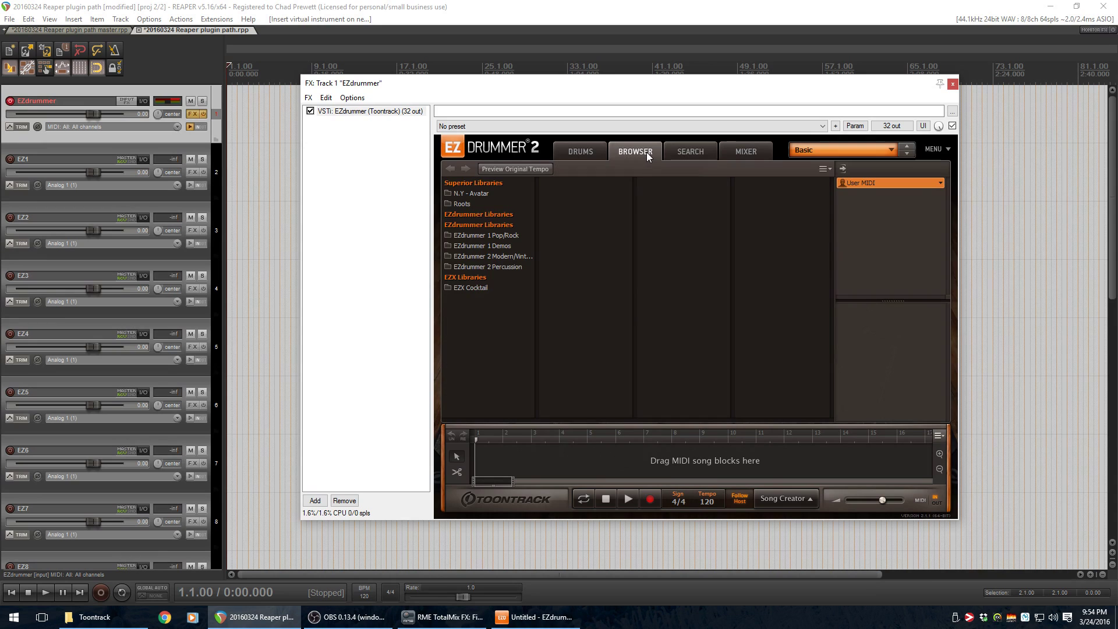
left_click(686, 152)
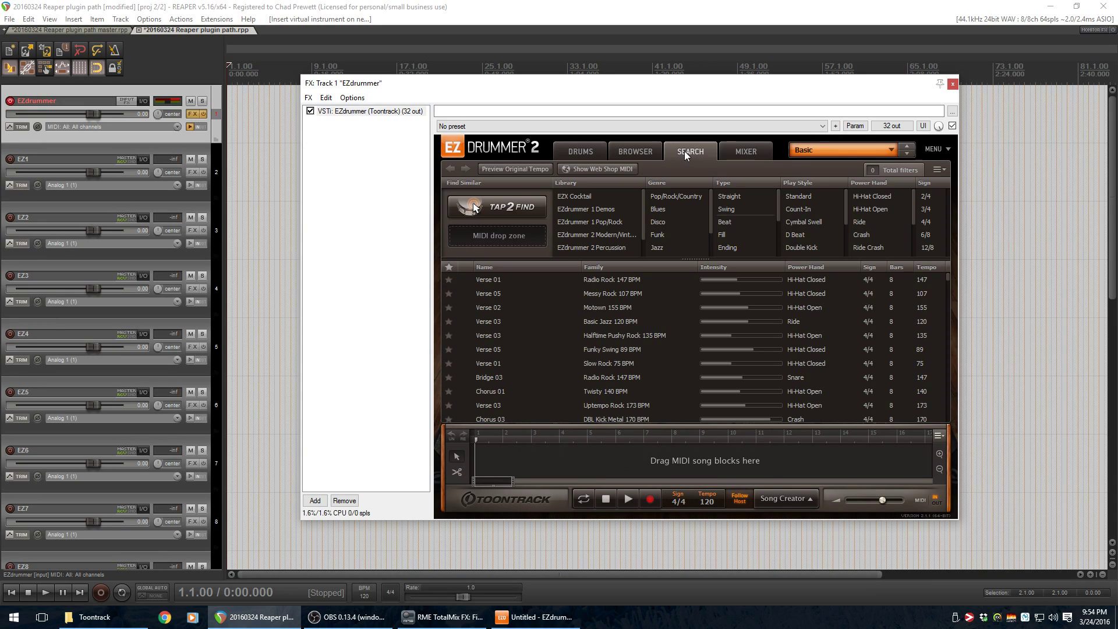
left_click(487, 280)
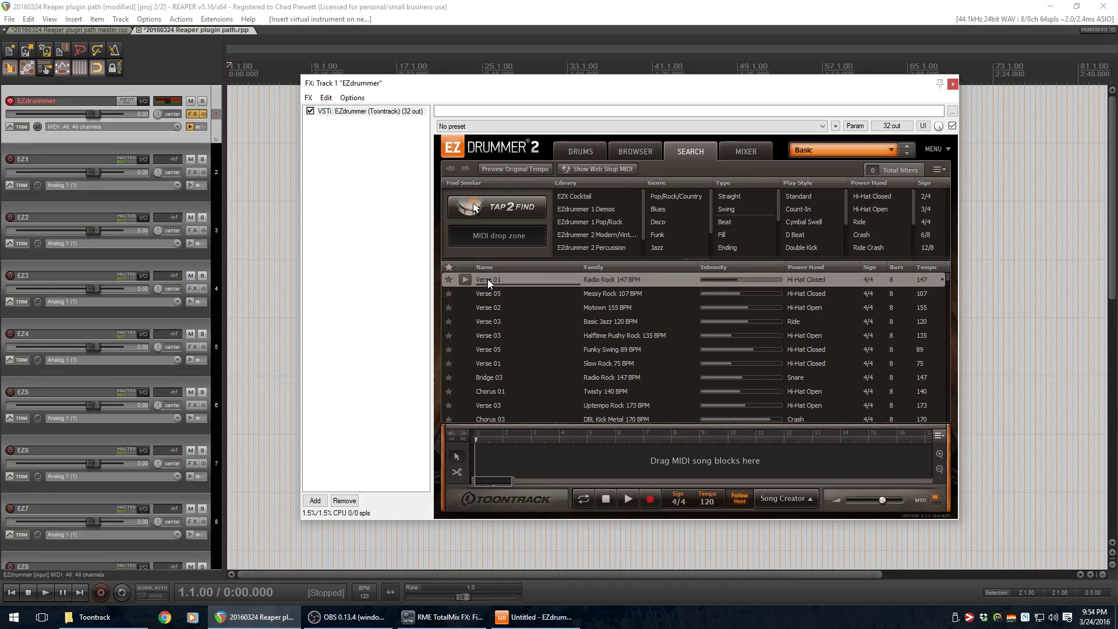
Drag Verse 01 into EZdrummer's song track, then onto the start of REAPER's EZdrummer track.
left_click_drag(487, 278, 279, 160)
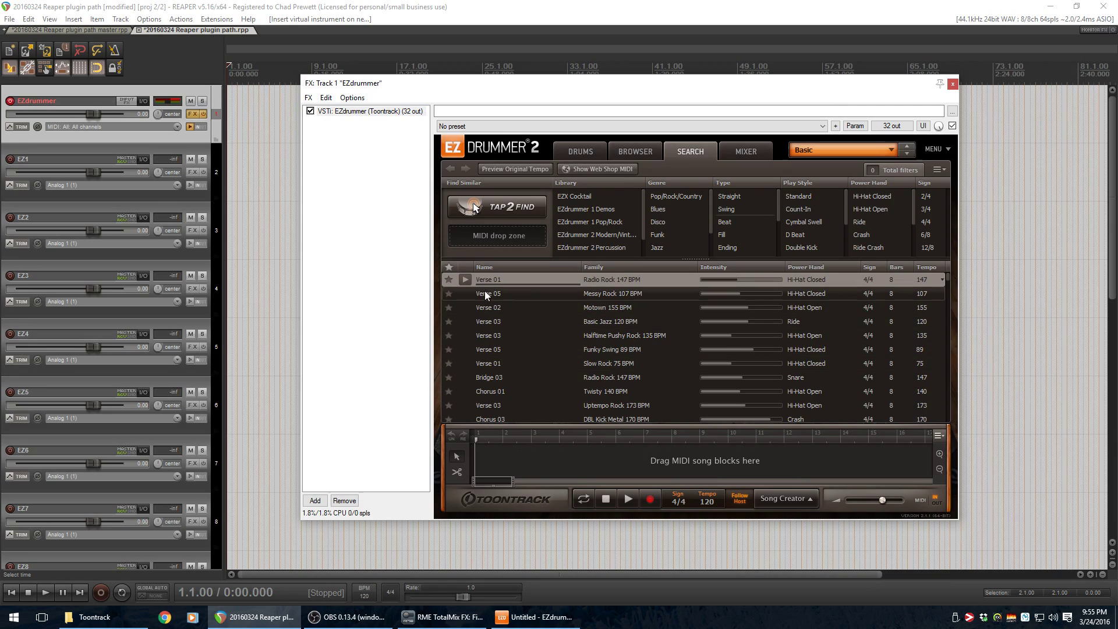
left_click_drag(480, 279, 466, 445)
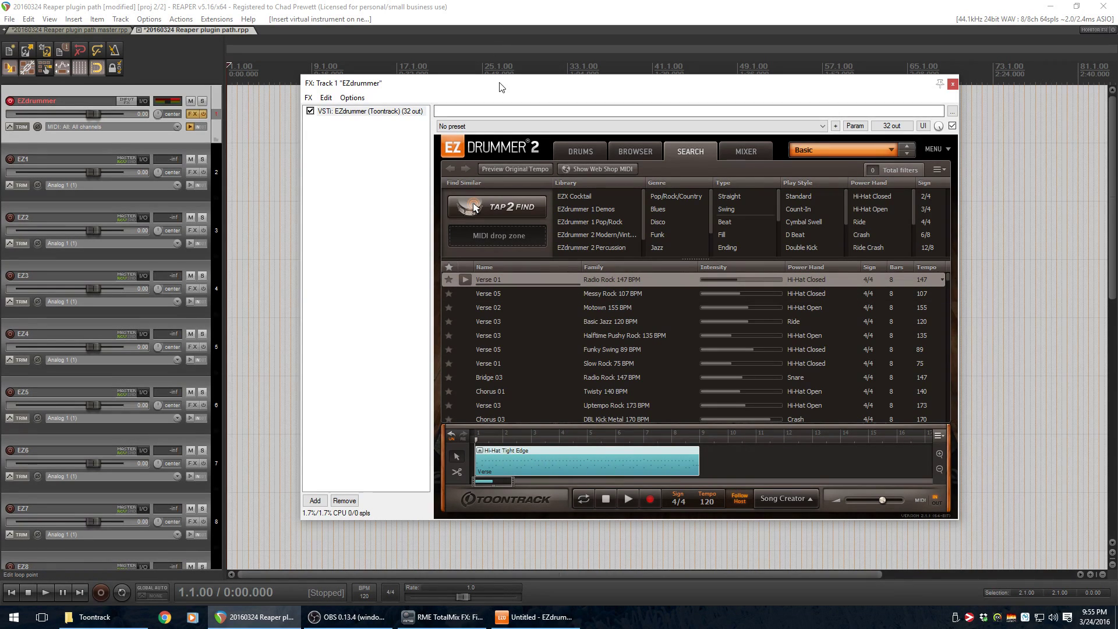
left_click_drag(408, 82, 522, 54)
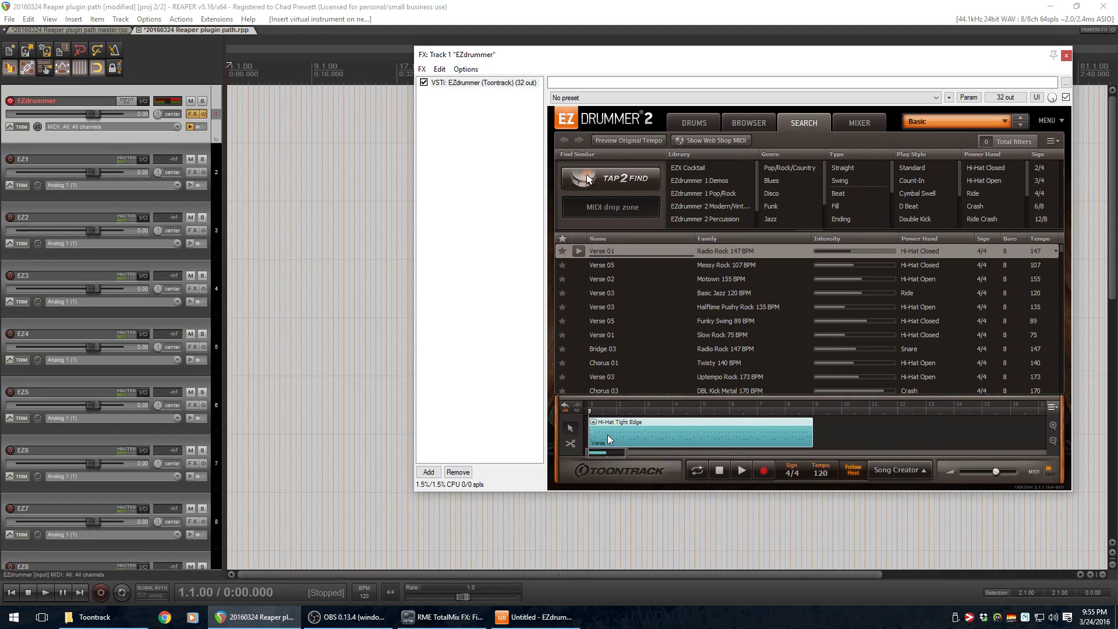
left_click_drag(607, 434, 233, 115)
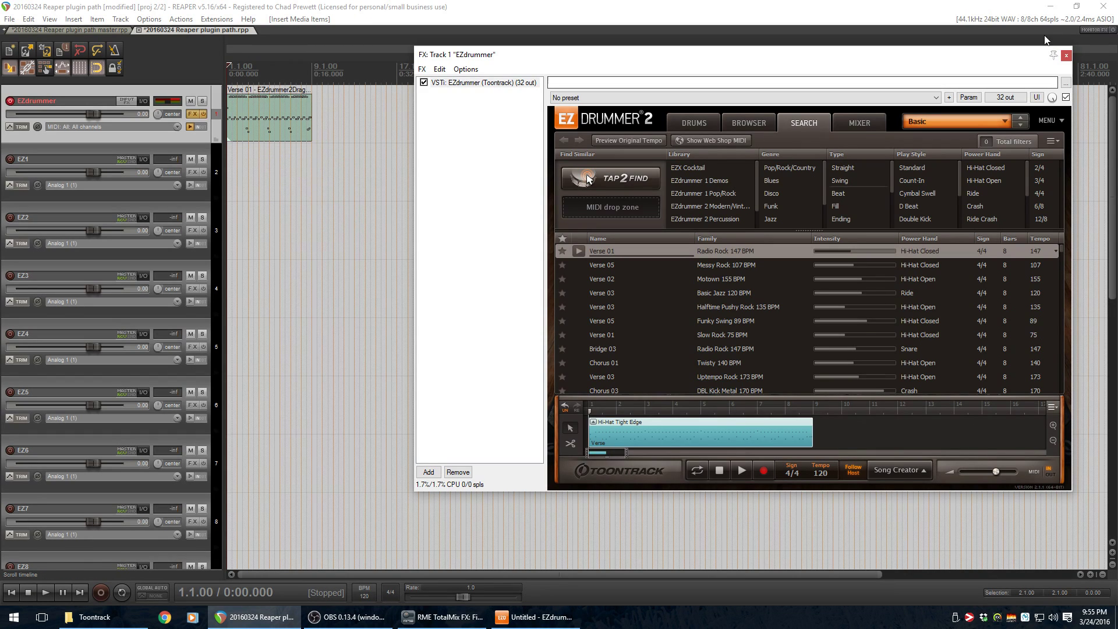
Close the plugin window, extend the Verse 01 MIDI item to bar 65, and start playback.
left_click(1067, 55)
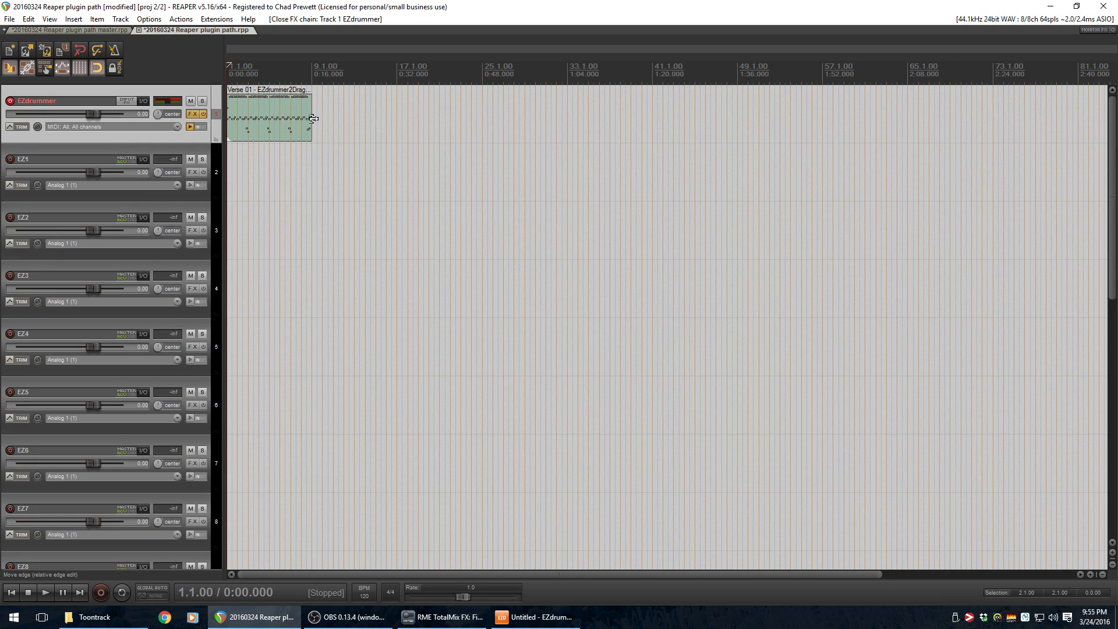
left_click_drag(314, 111, 908, 116)
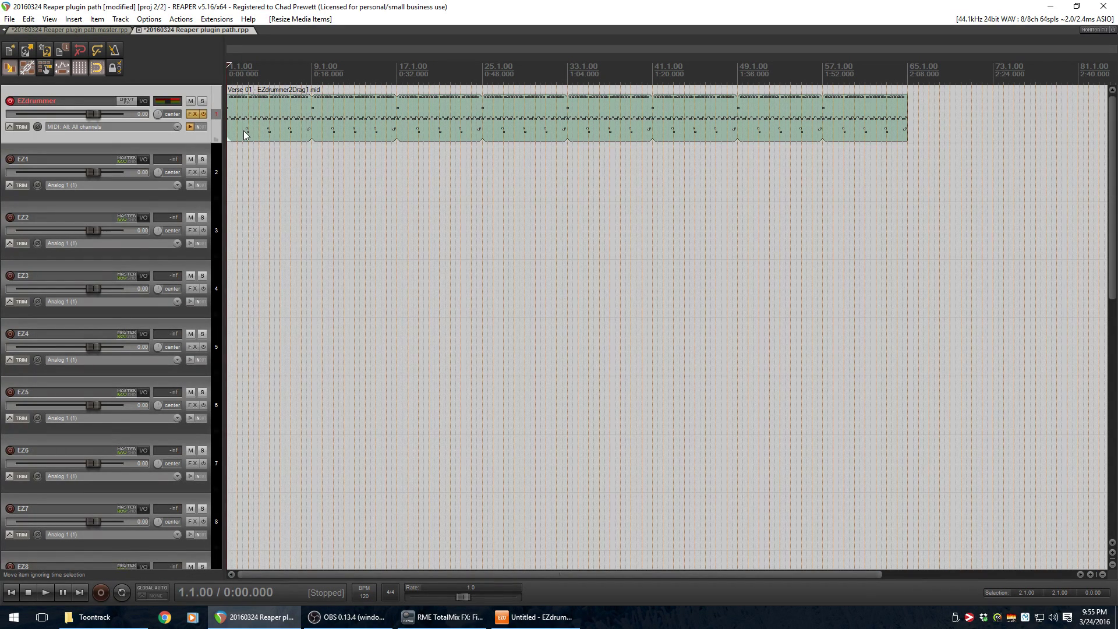
left_click(43, 593)
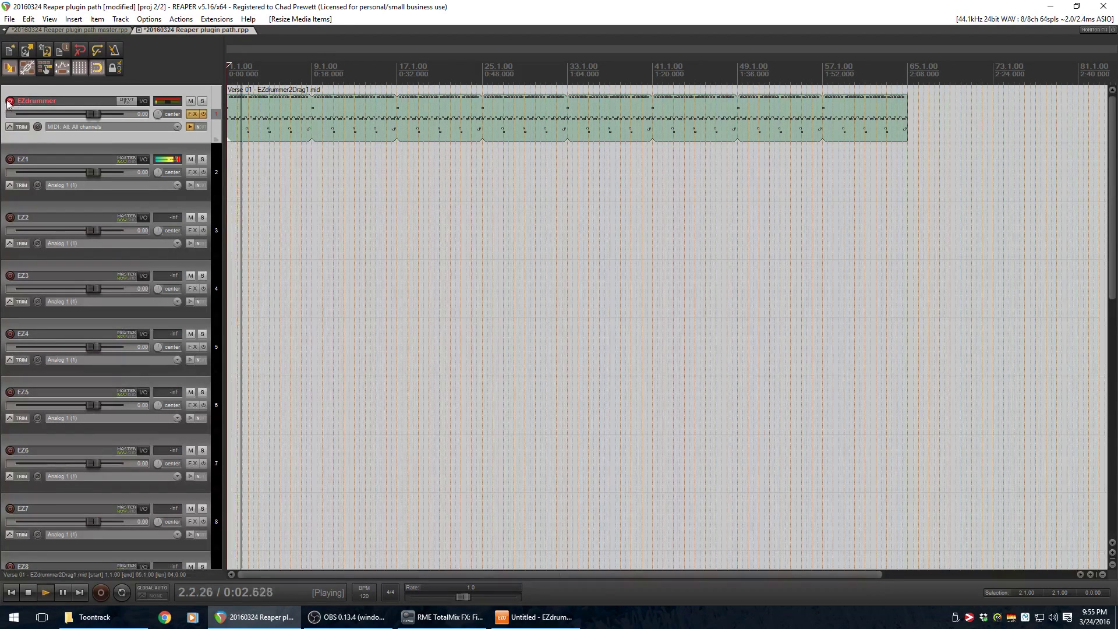
Reset the EZdrummer fader to 0 dB, set EZ1 to about -6.5 dB, then stop playback.
mouse_move(94, 113)
left_mouse_down()
mouse_move(47, 114)
mouse_move(106, 112)
left_mouse_up()
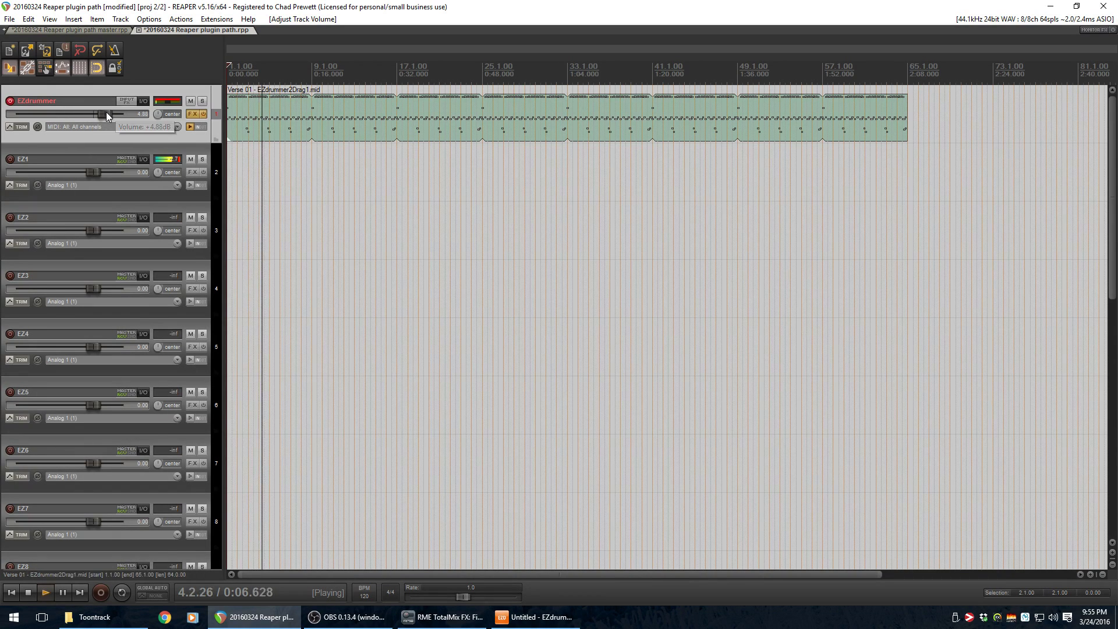
double_click(106, 113)
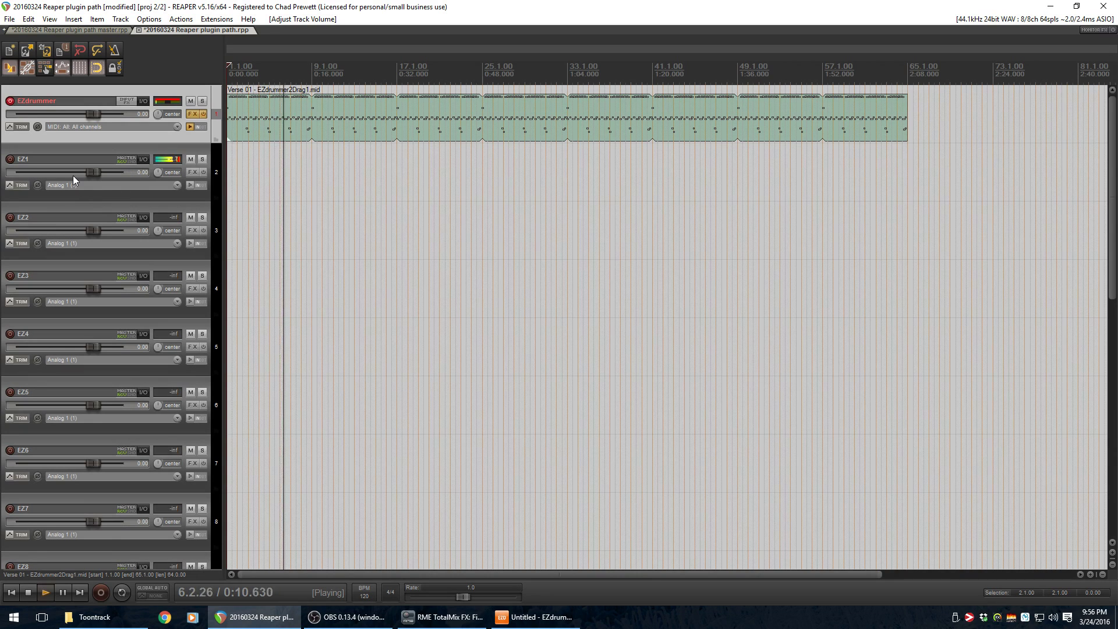
left_click_drag(89, 171, 54, 173)
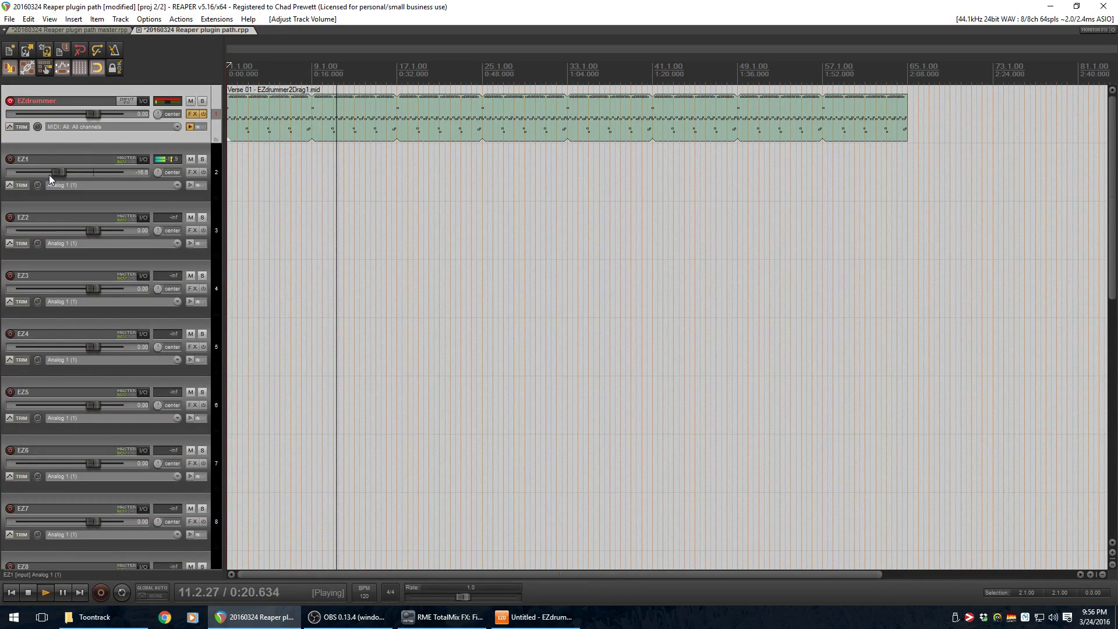
left_click_drag(49, 174, 77, 170)
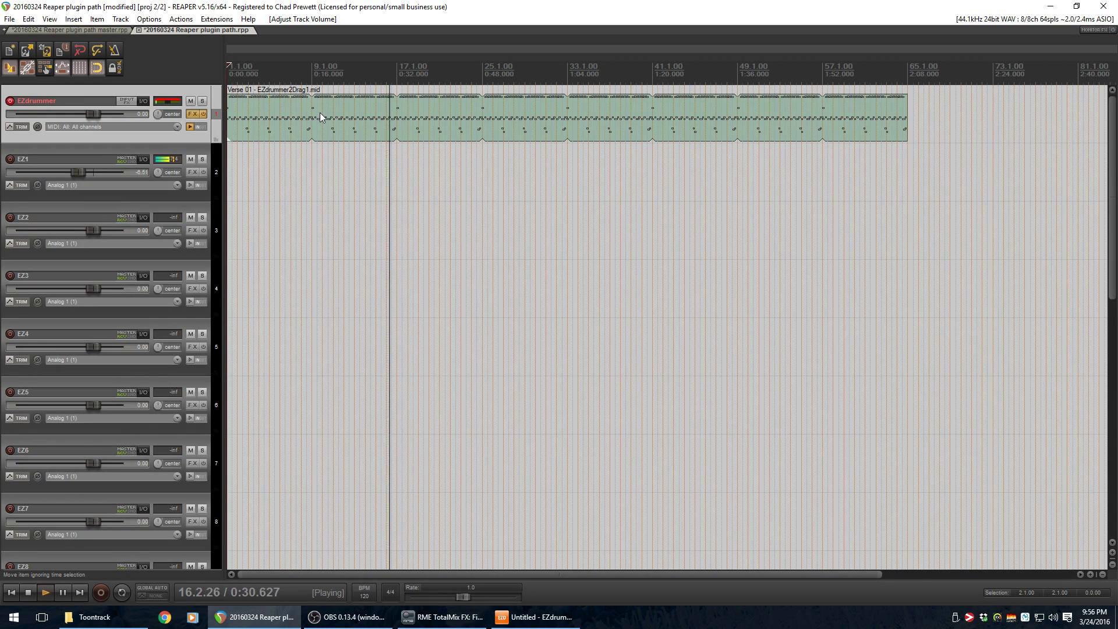
left_click(73, 150)
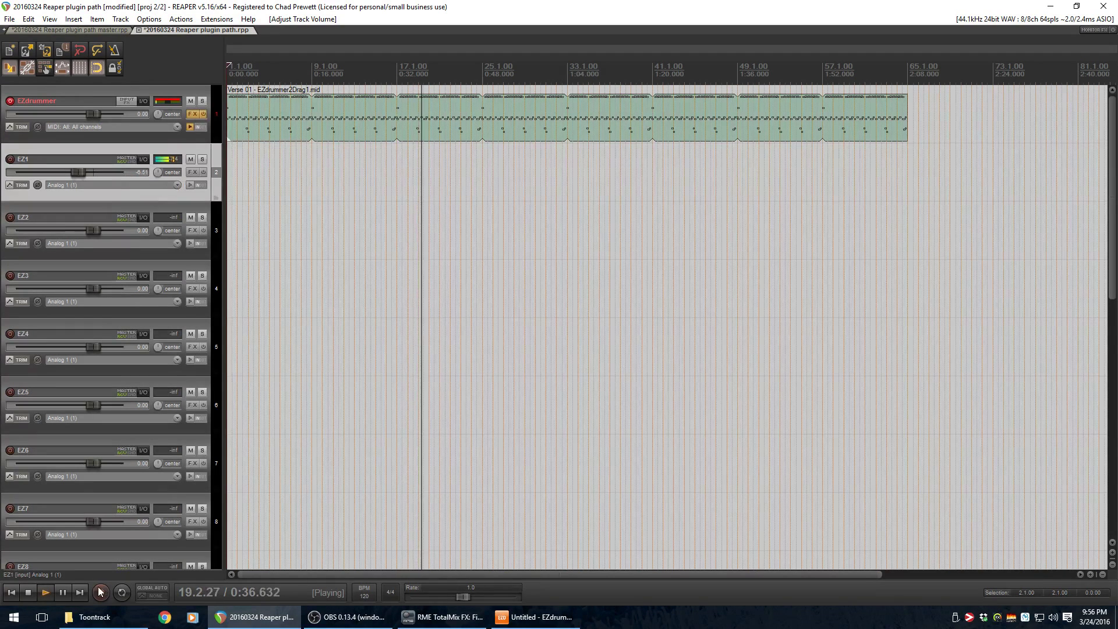
left_click(27, 592)
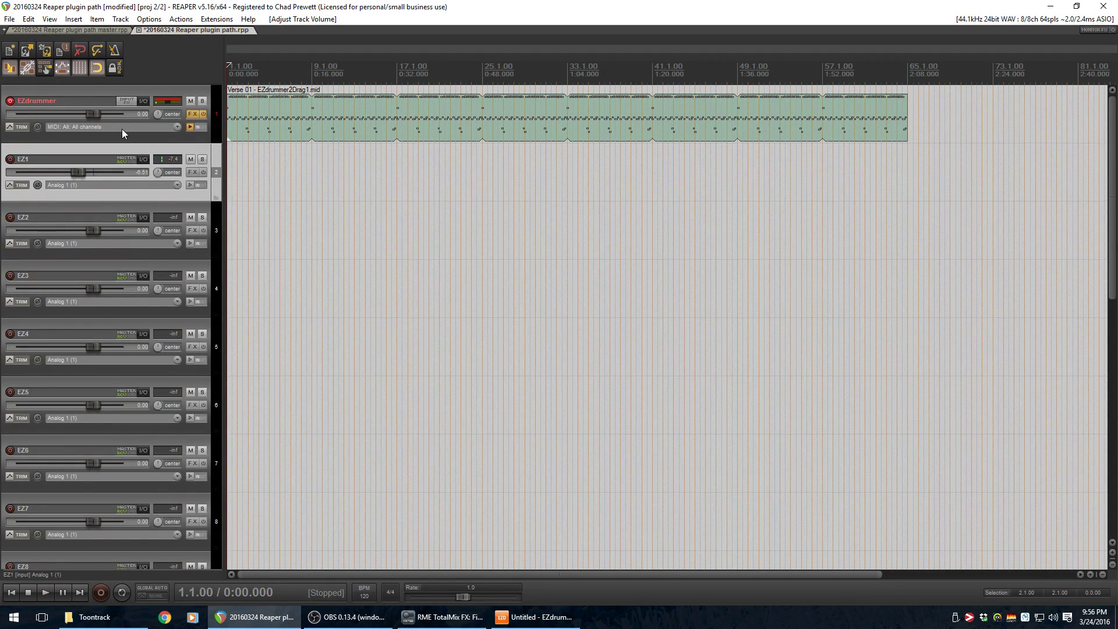
left_click(79, 92)
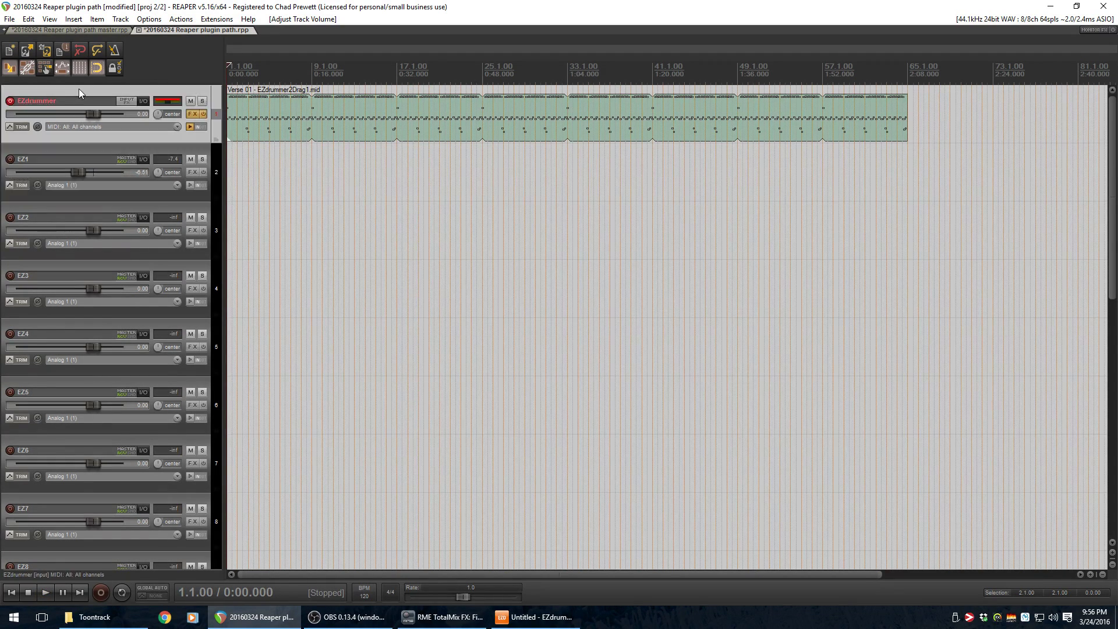
Open EZdrummer's mixer view and route the Snare channel to output 2.
left_click(192, 114)
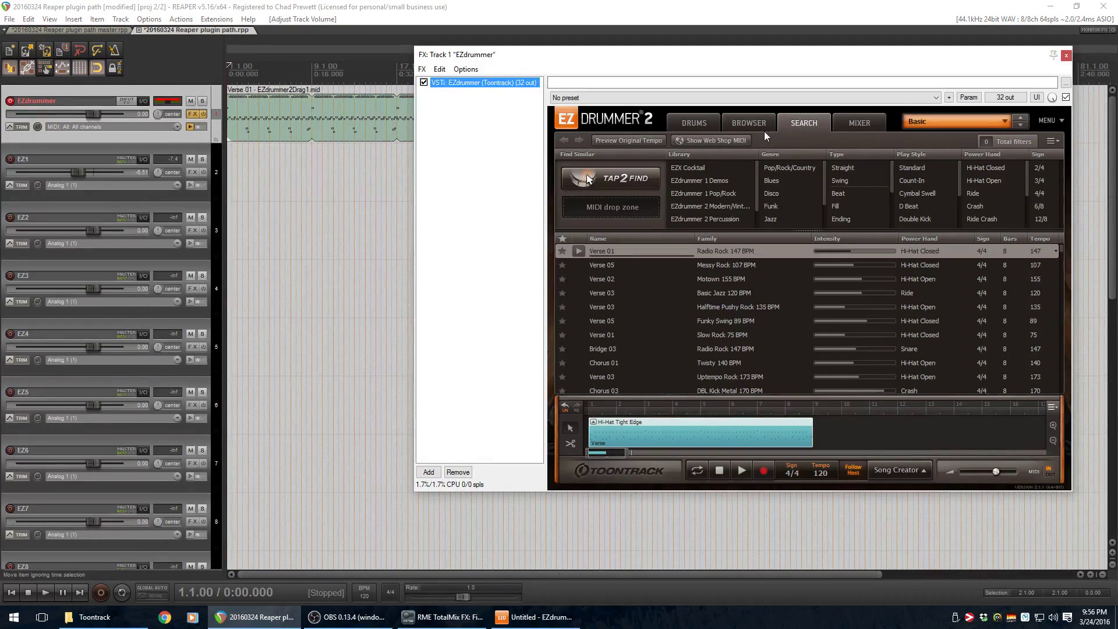
left_click(854, 124)
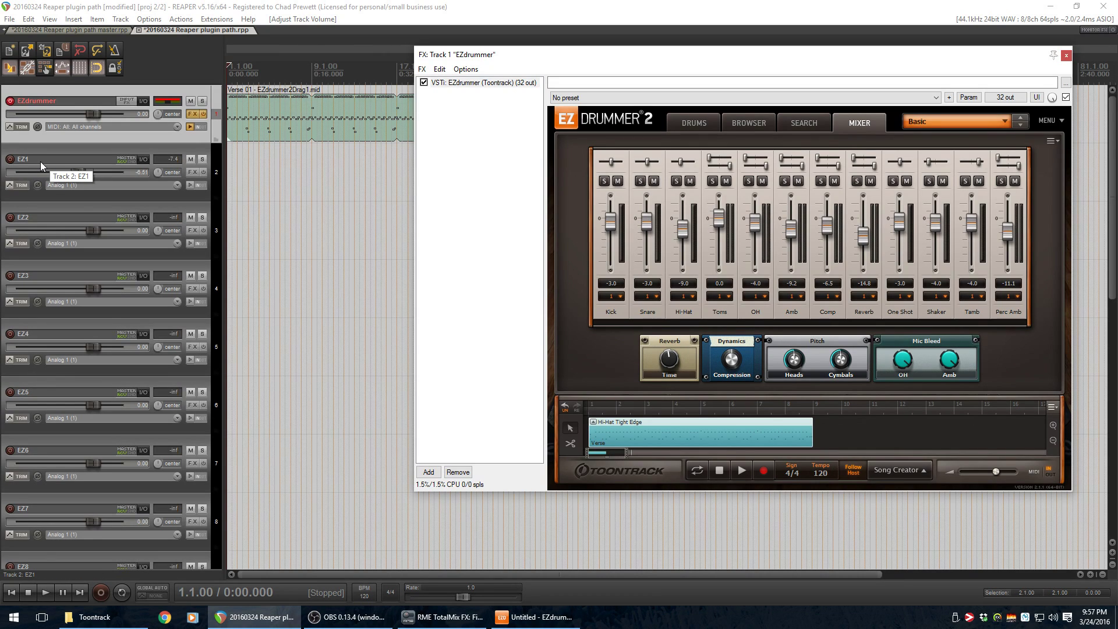
left_click(608, 300)
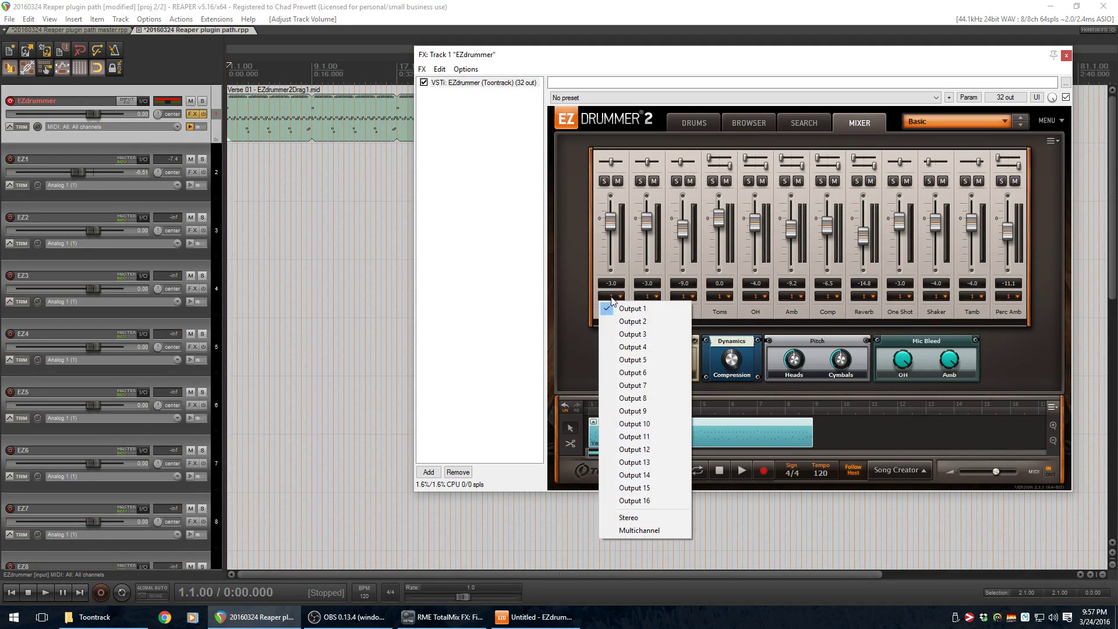
left_click(652, 298)
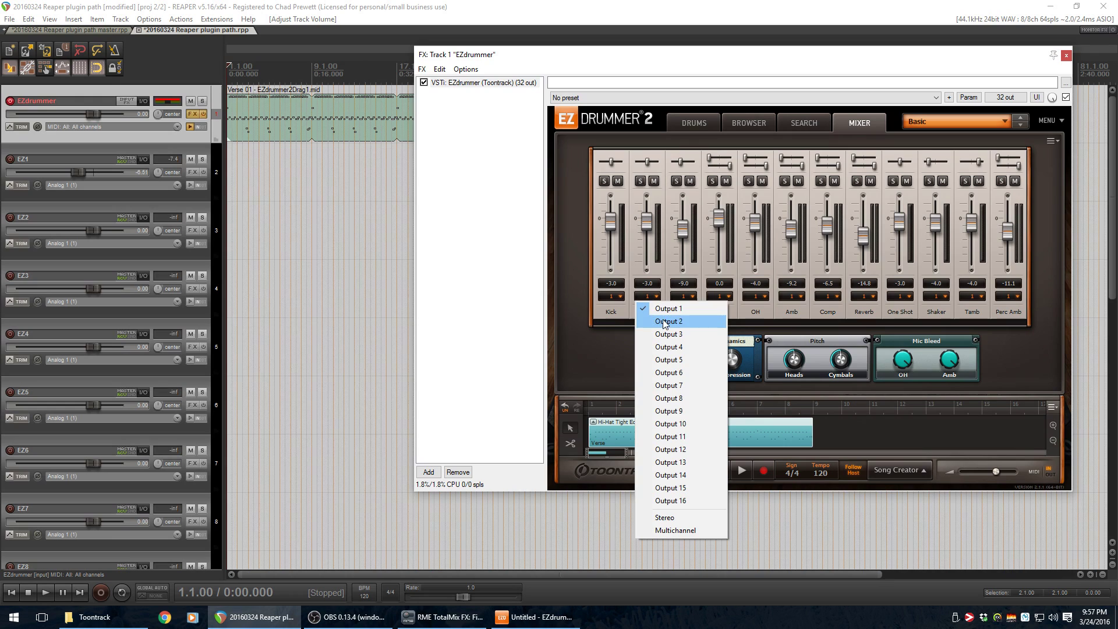
left_click(664, 322)
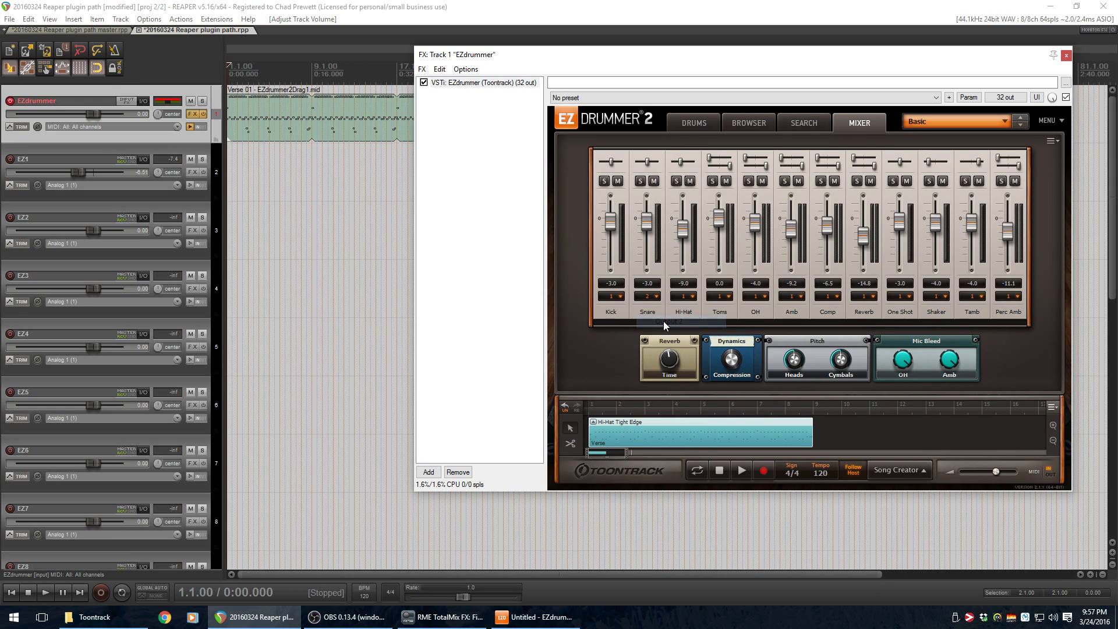
Set every drum channel to Multichannel outputs and close the EZdrummer window.
left_click(684, 297)
left_click(706, 334)
left_click(683, 298)
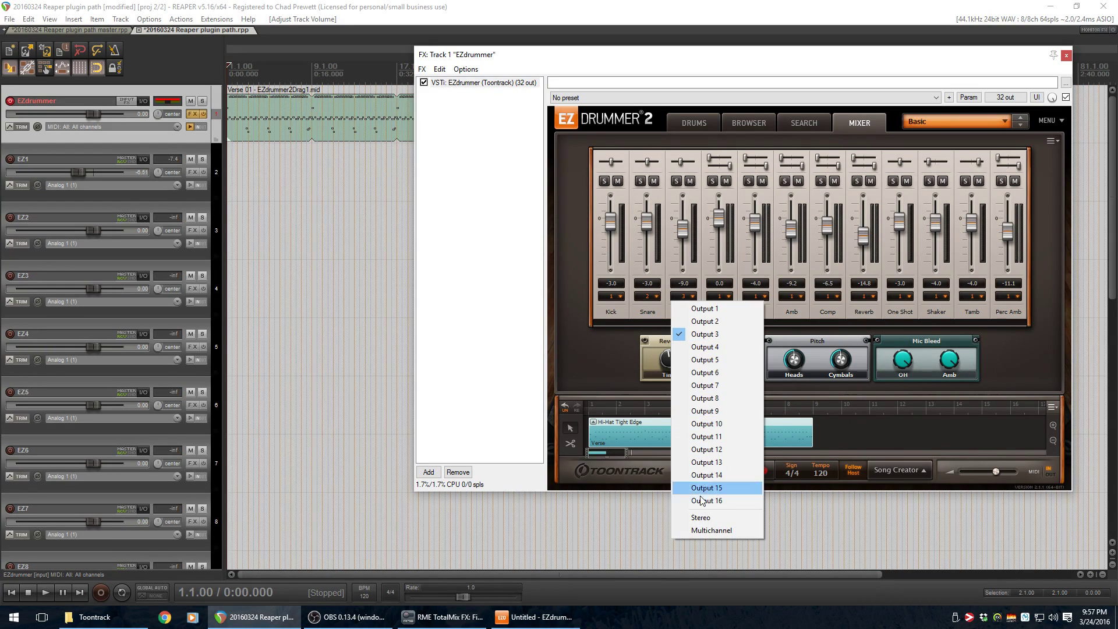
left_click(699, 530)
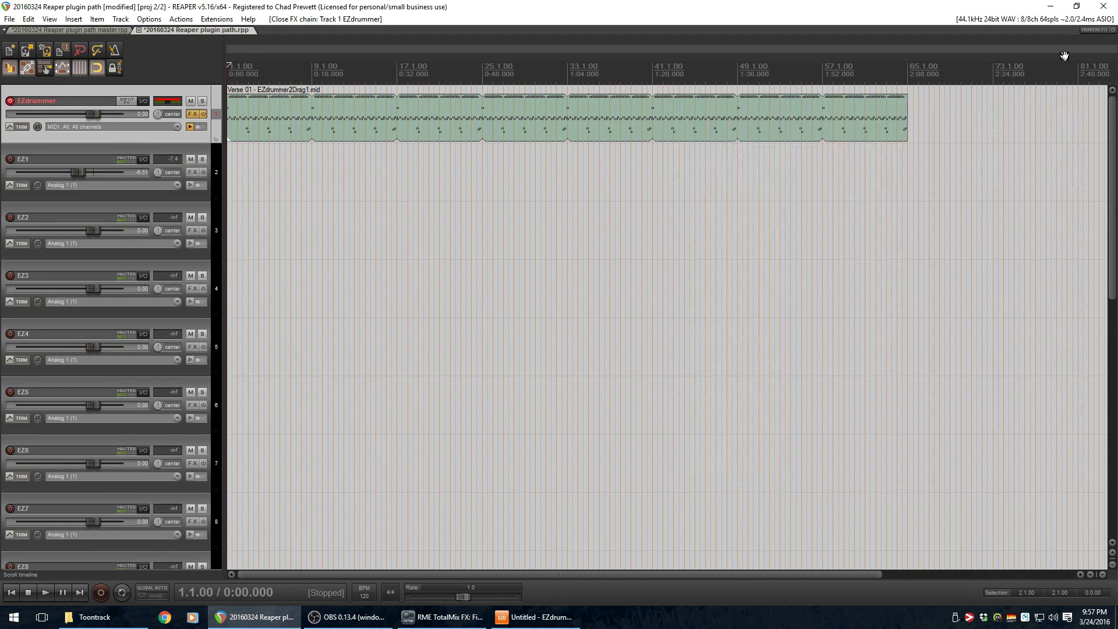
left_click(1067, 56)
scroll(96, 227, "down", 8)
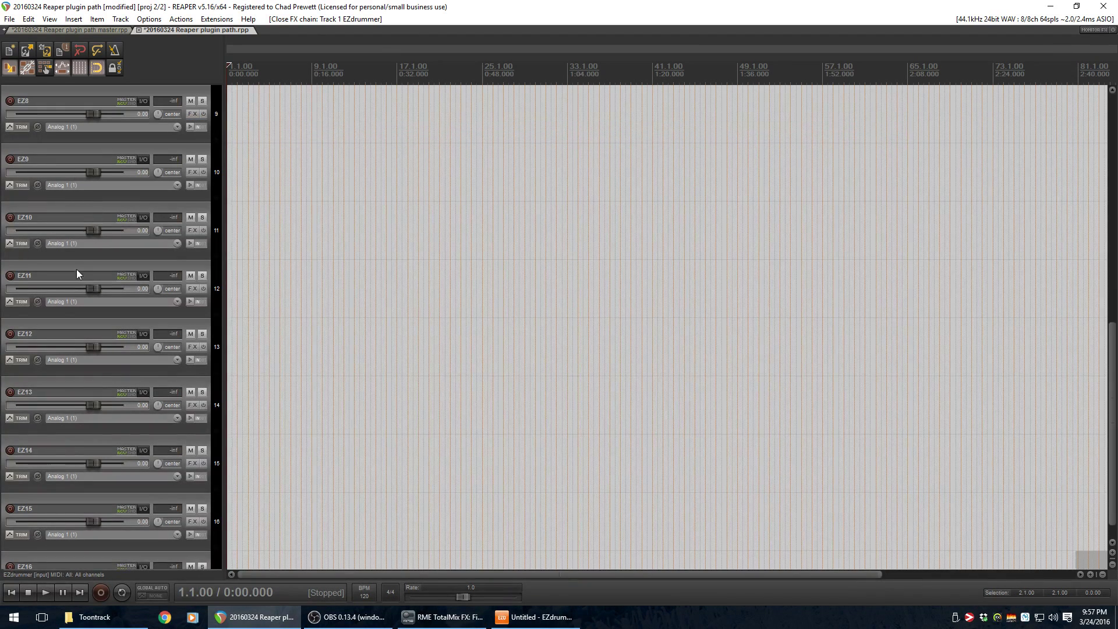
Insert a new track at the end, name it 'Drum Folder', and drag it to the top.
scroll(93, 340, "down", 2)
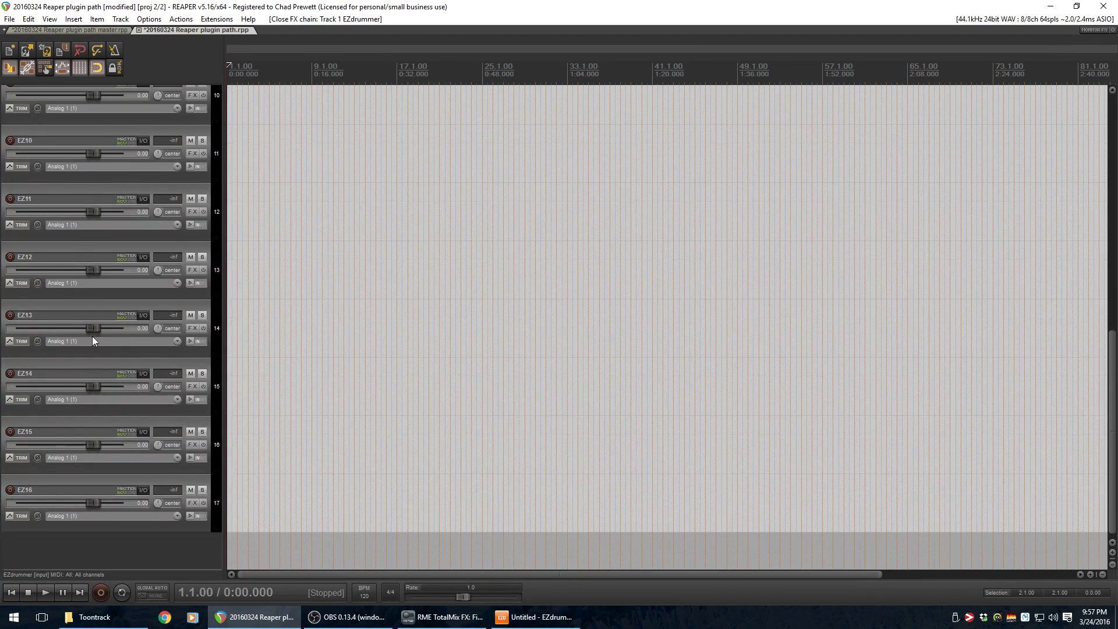
double_click(19, 550)
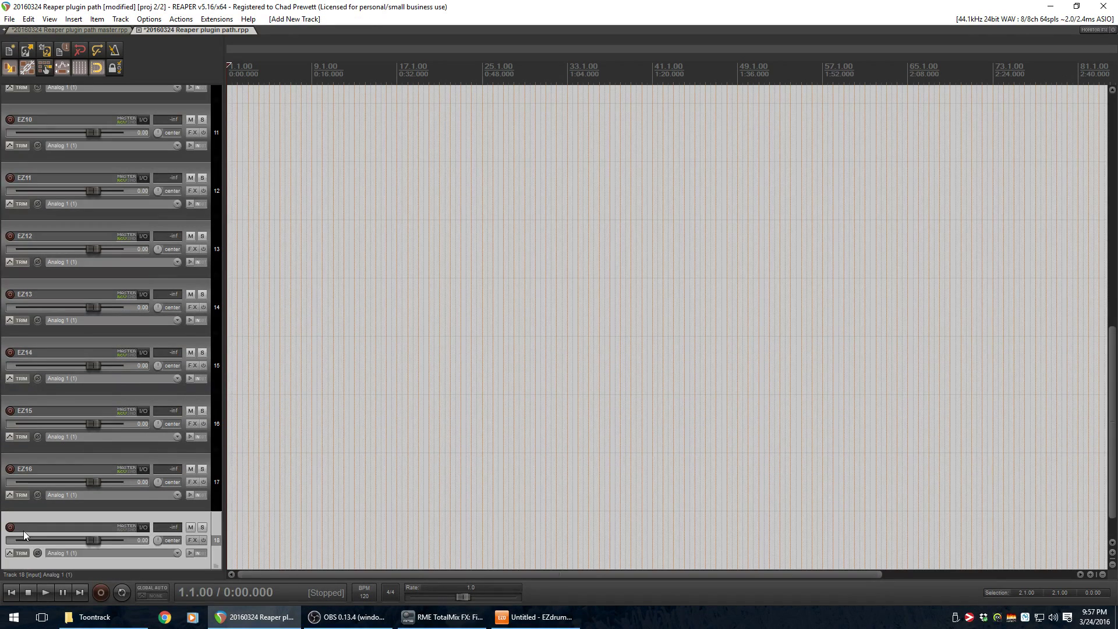
double_click(27, 527)
type("Drum Folder")
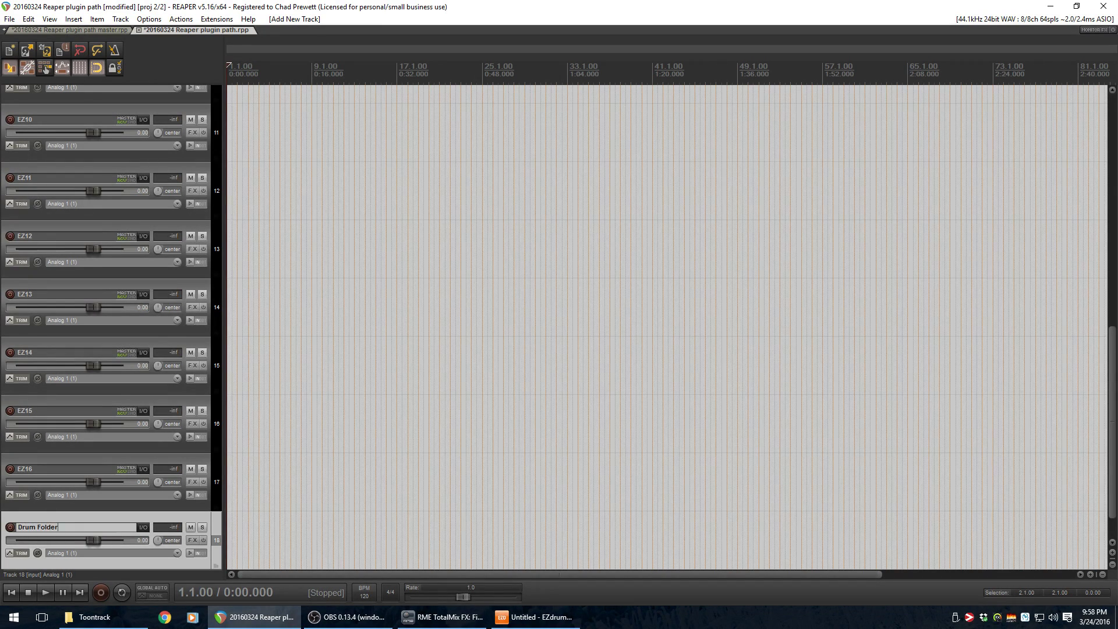
key("Return")
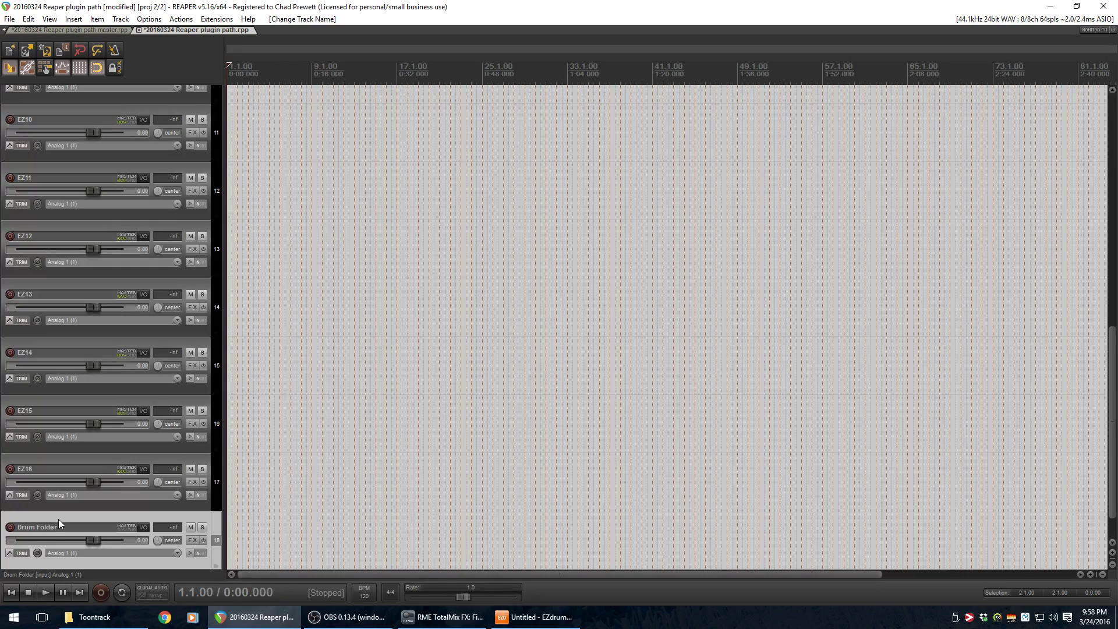
left_click_drag(58, 519, 51, 85)
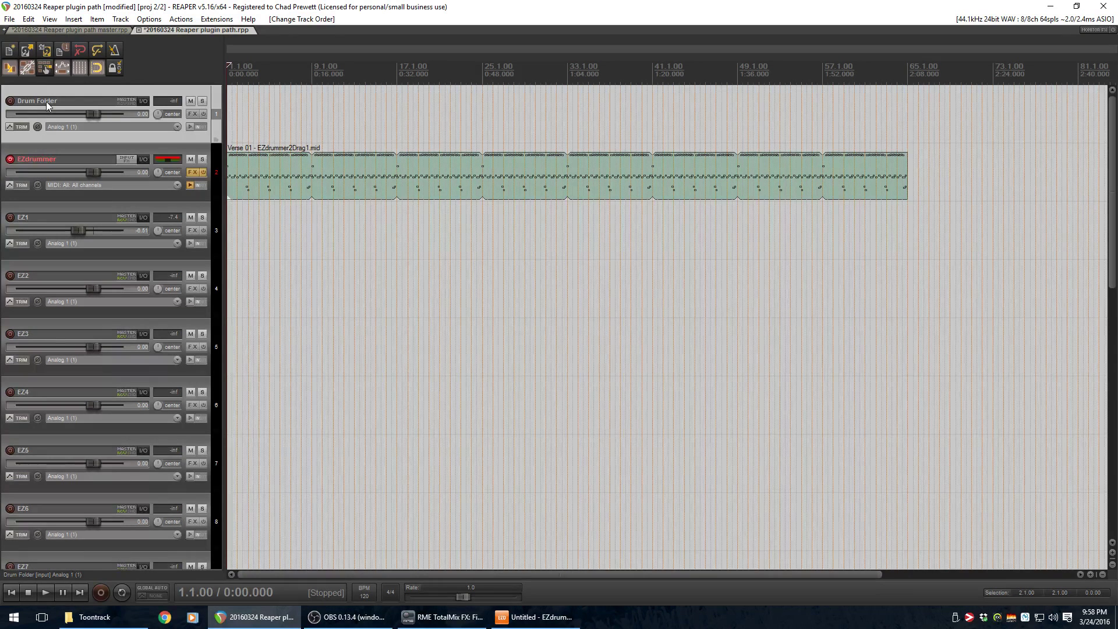
Turn Drum Folder into a folder over EZdrummer and EZ1–EZ16, with EZ16 as the last track.
left_click(216, 140)
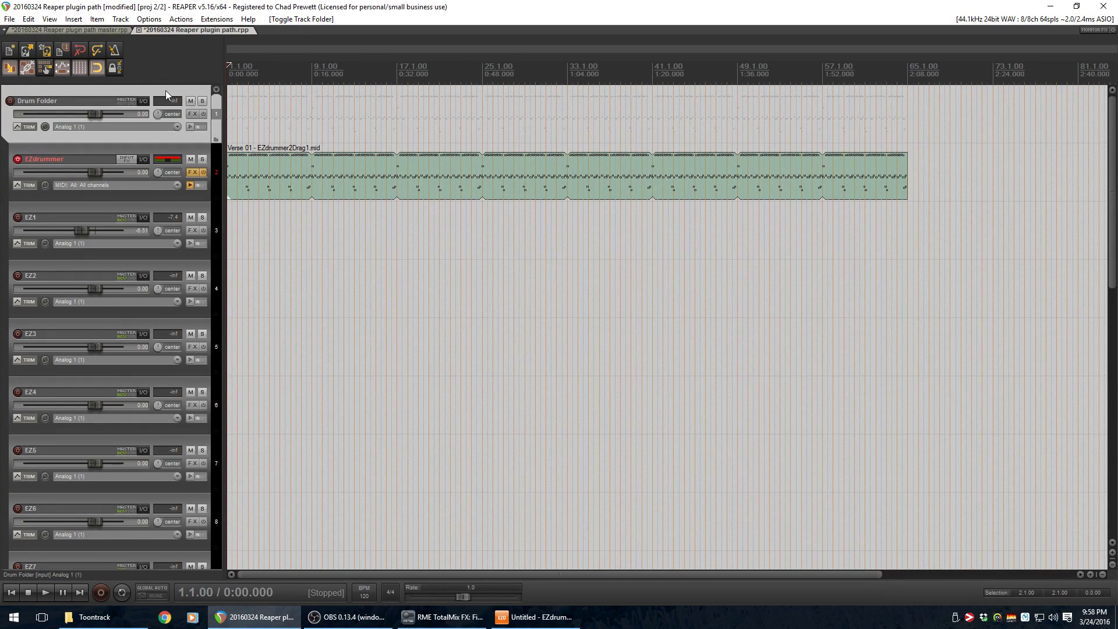
scroll(117, 193, "down", 4)
scroll(114, 197, "down", 7)
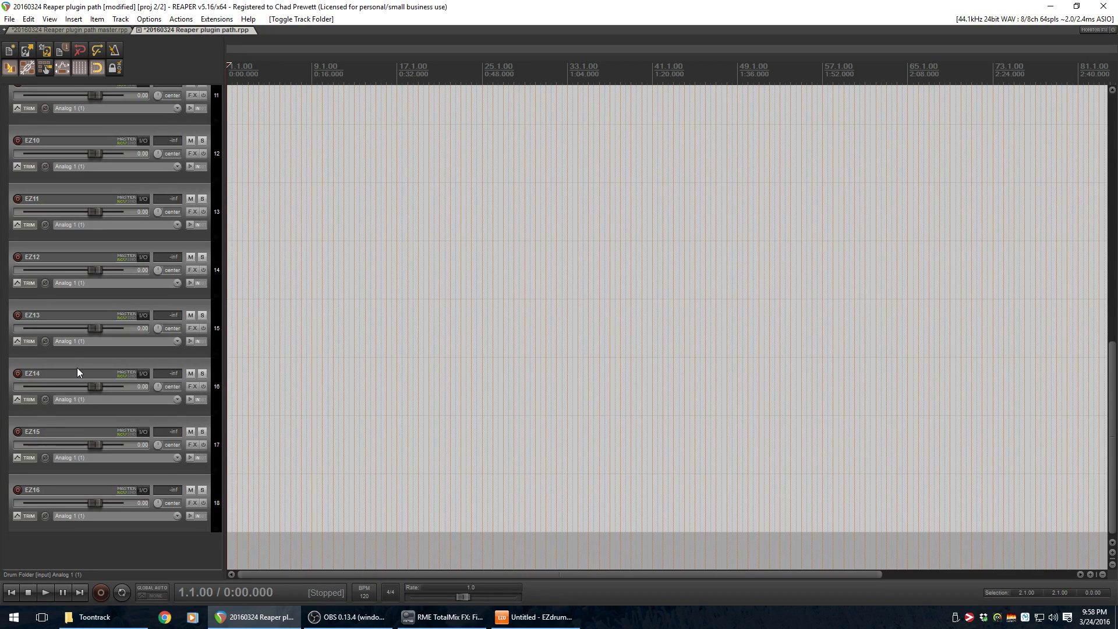
left_click(215, 529)
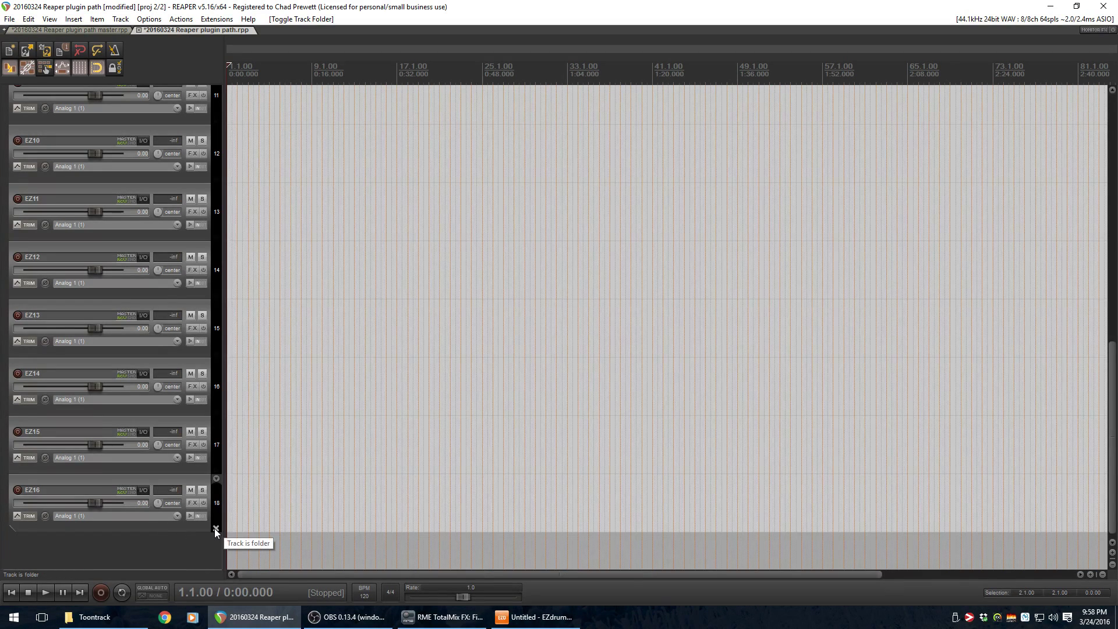
left_click(215, 528)
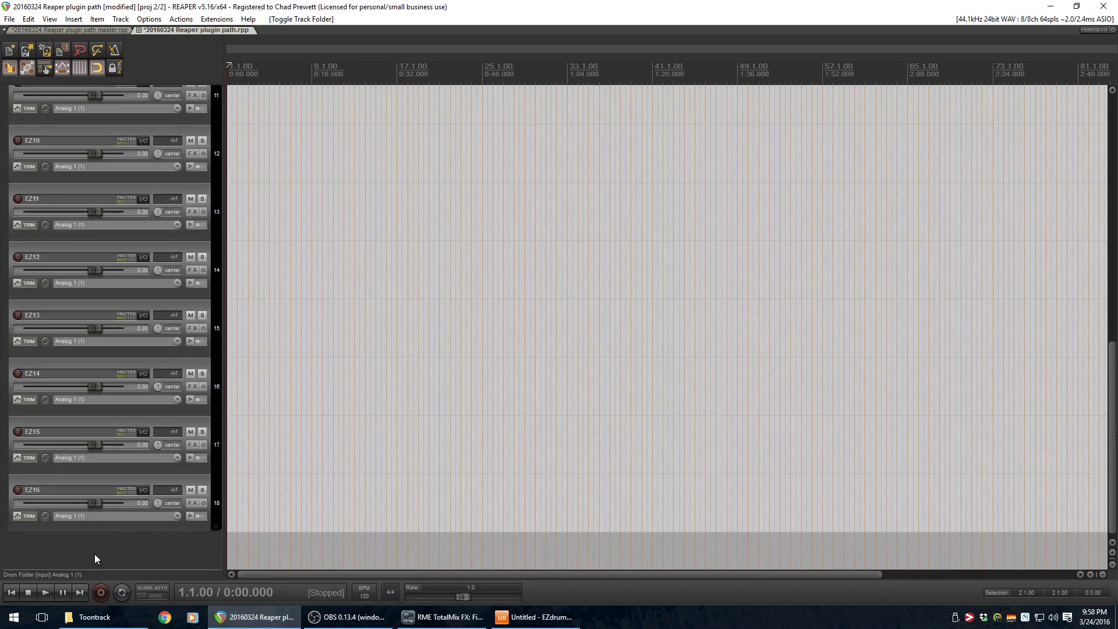
scroll(93, 489, "up", 5)
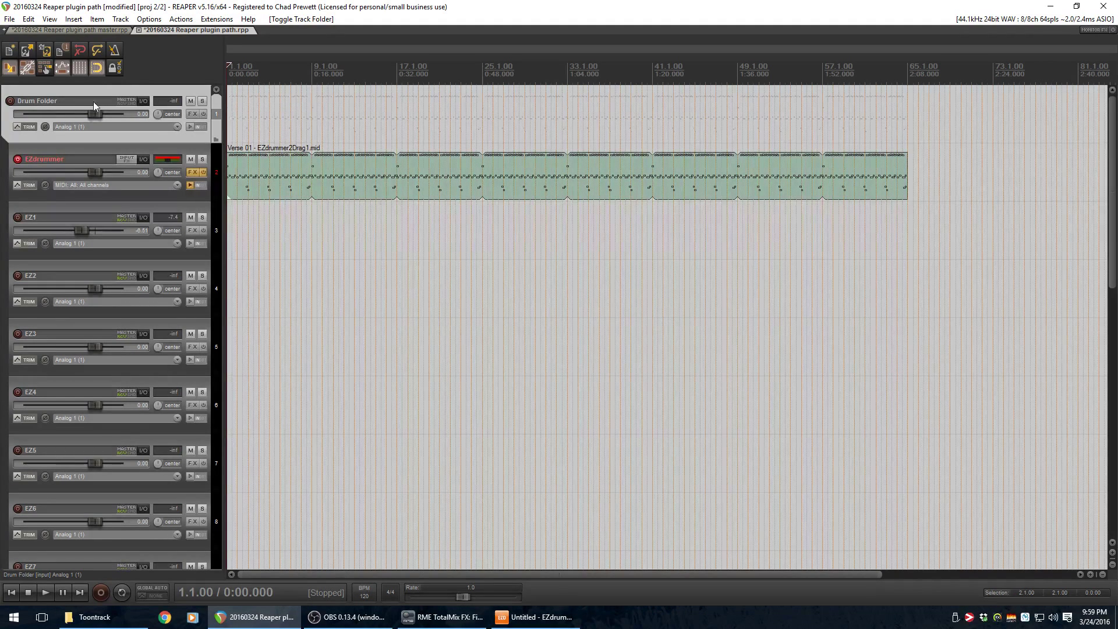
Cycle the folder's compact view back to full-size tracks and lower Drum Folder's volume to about -10 dB.
left_click(215, 89)
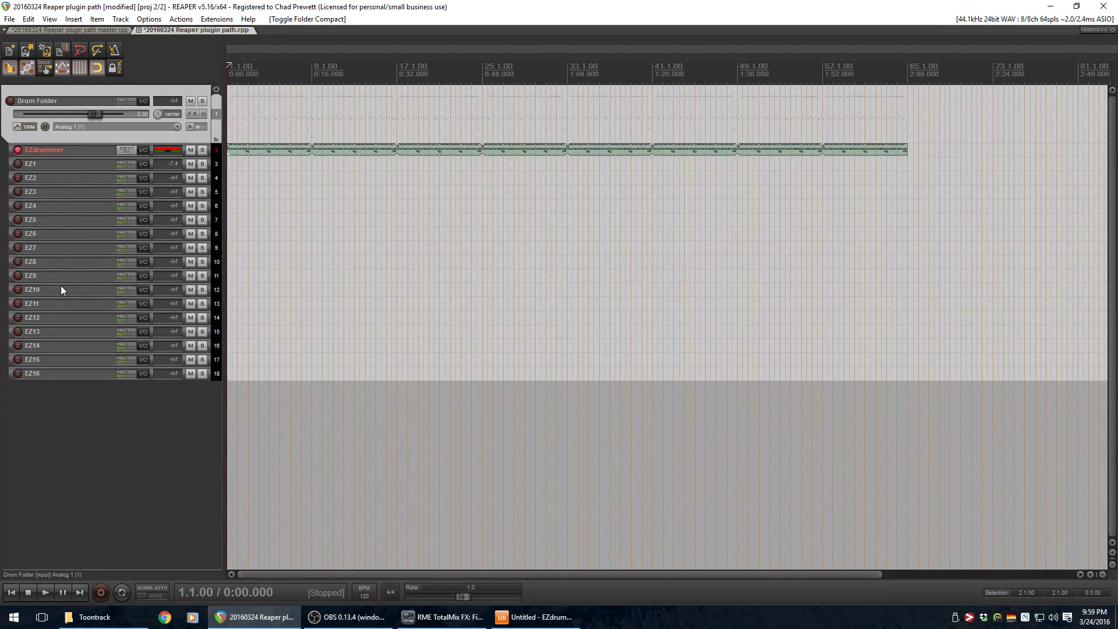
left_click(215, 89)
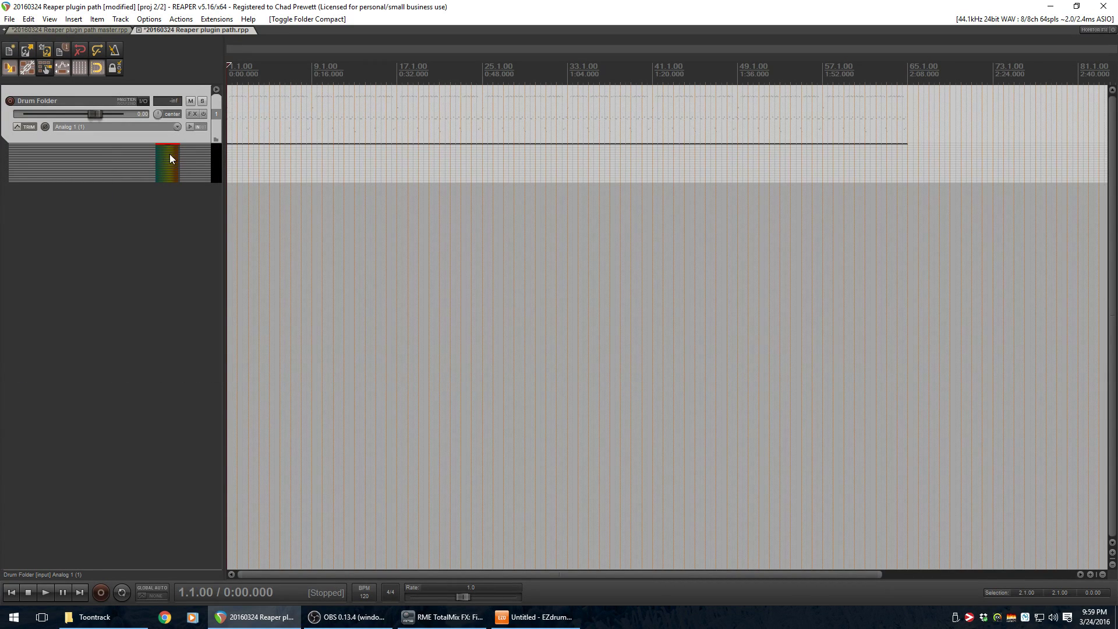
left_click(215, 90)
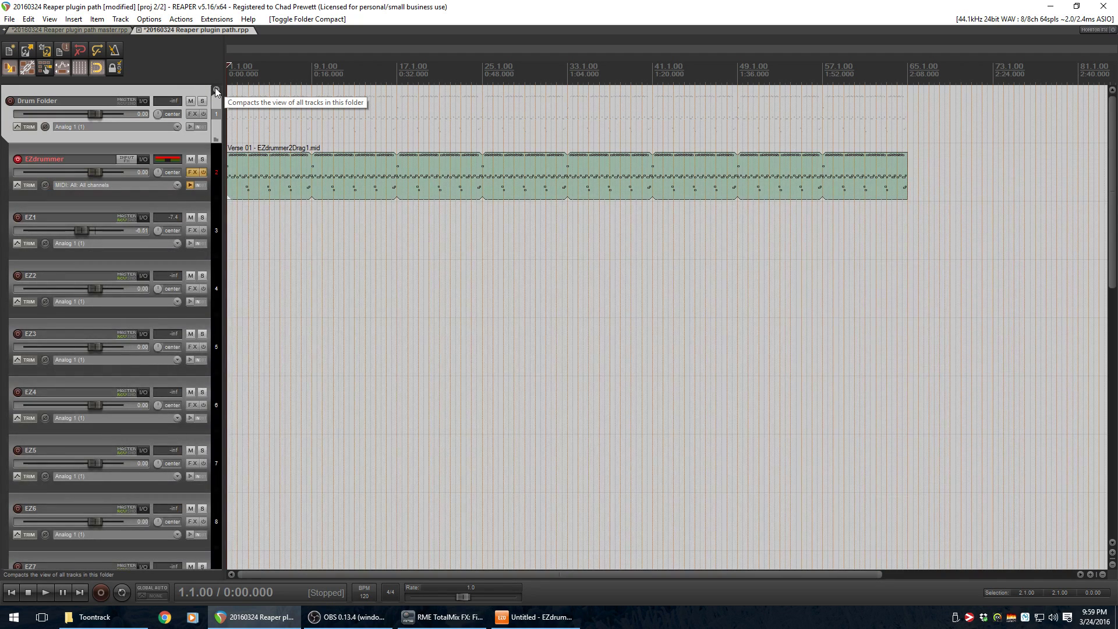
left_click_drag(96, 114, 71, 116)
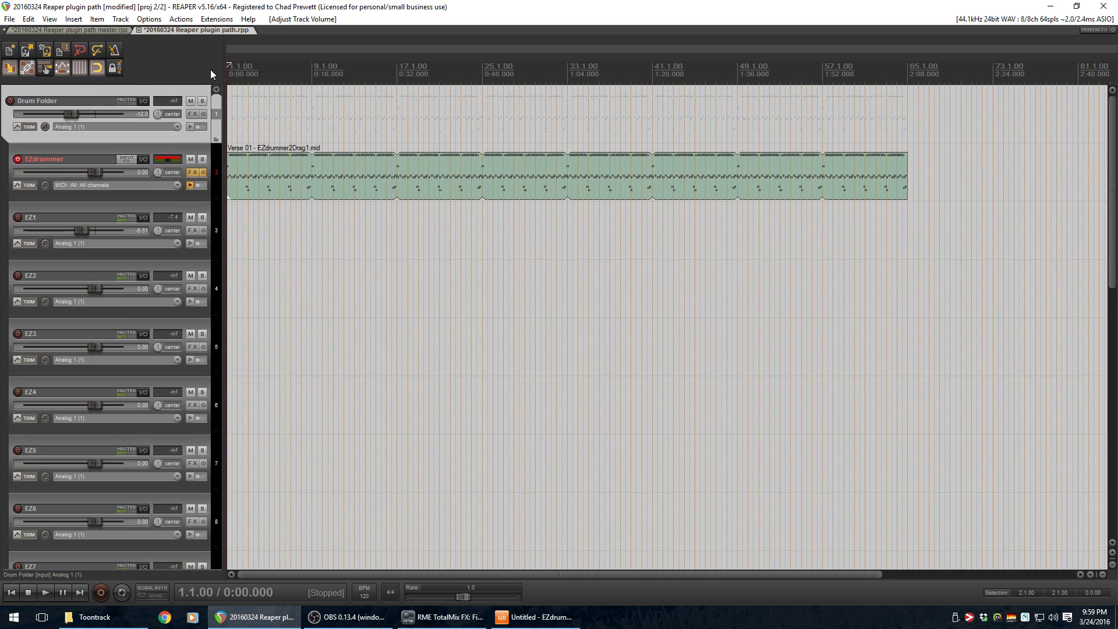
Start playback and solo EZ1, EZ2 and EZ4 one at a time, leaving nothing soloed.
left_click(45, 599)
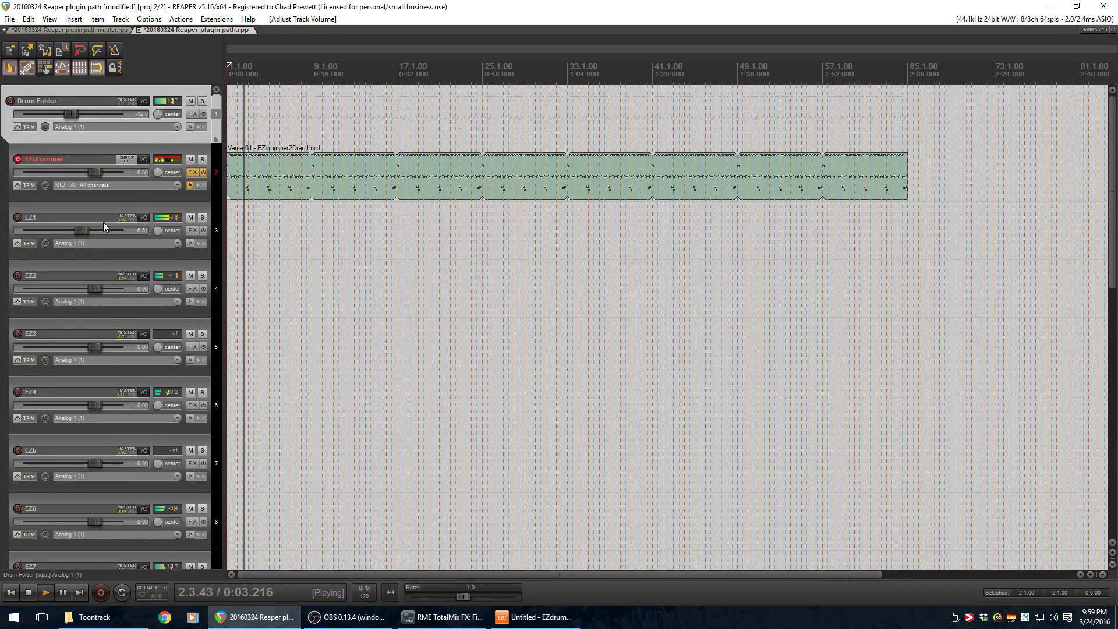
left_click(202, 218)
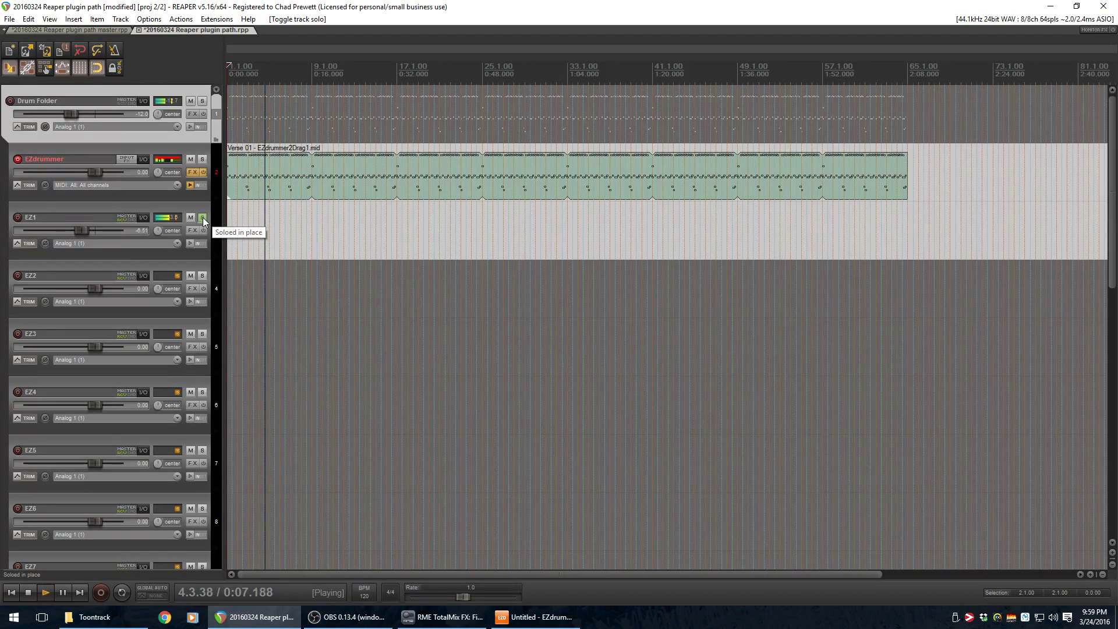
left_click(202, 218)
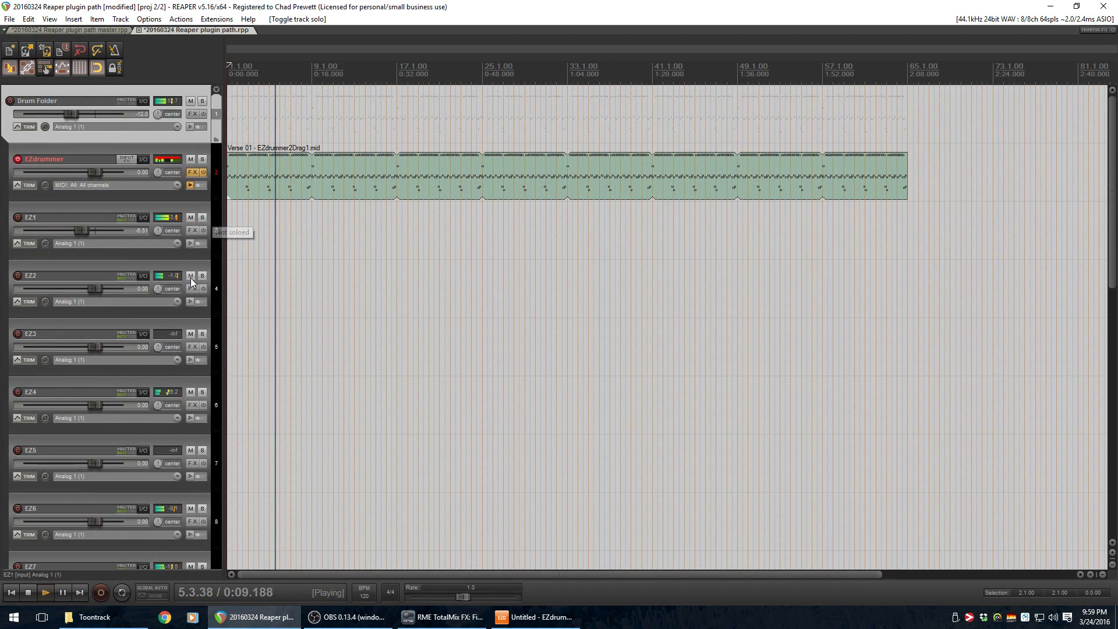
left_click(203, 277)
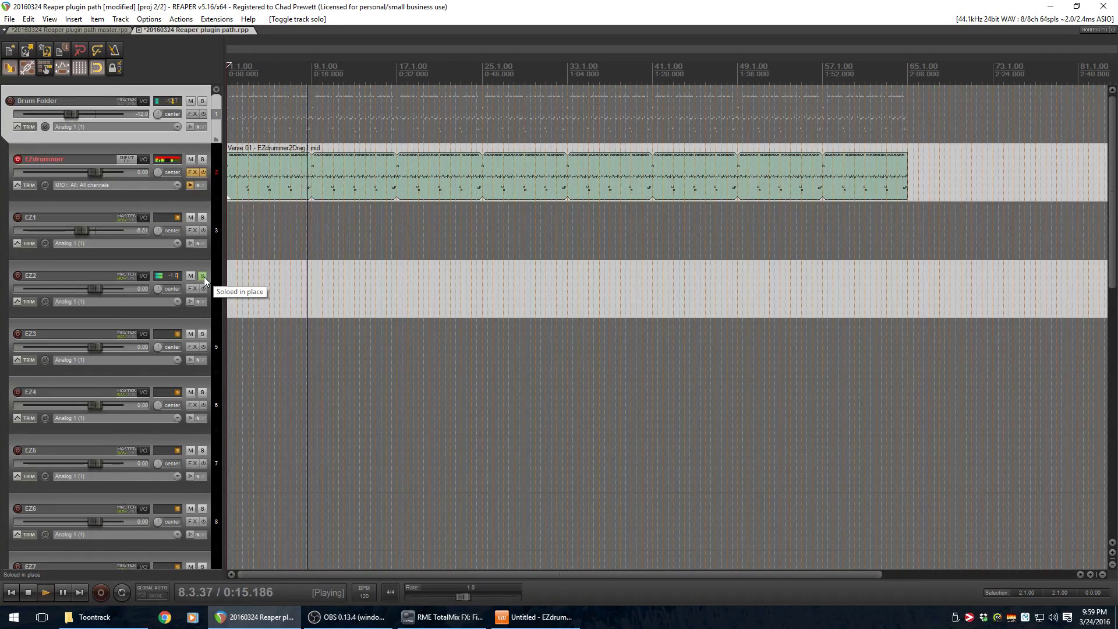
left_click(204, 277)
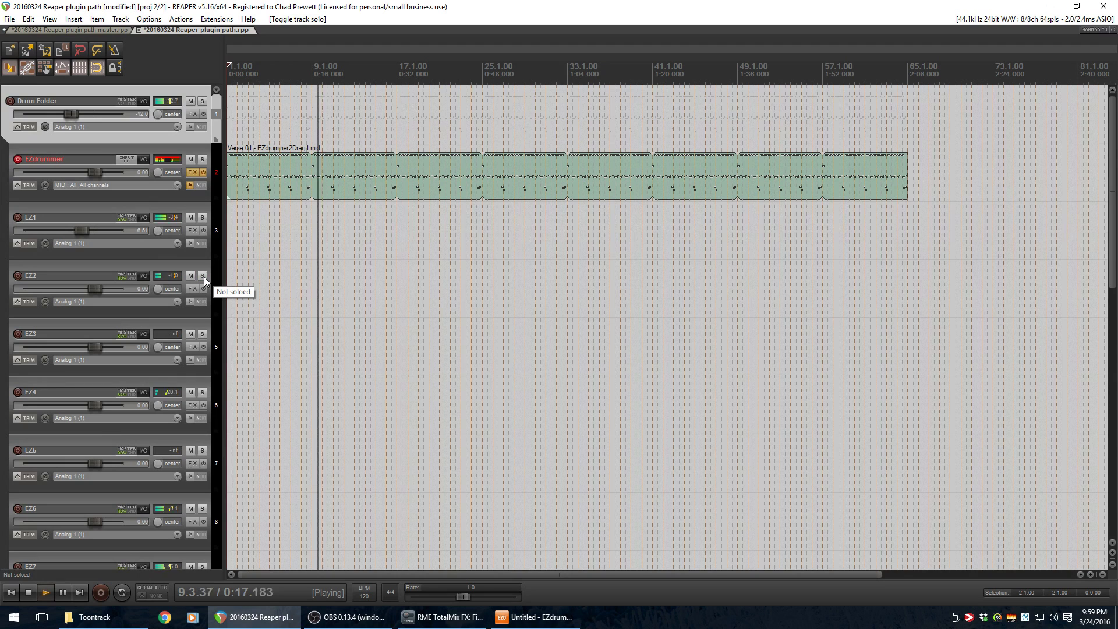
left_click(202, 393)
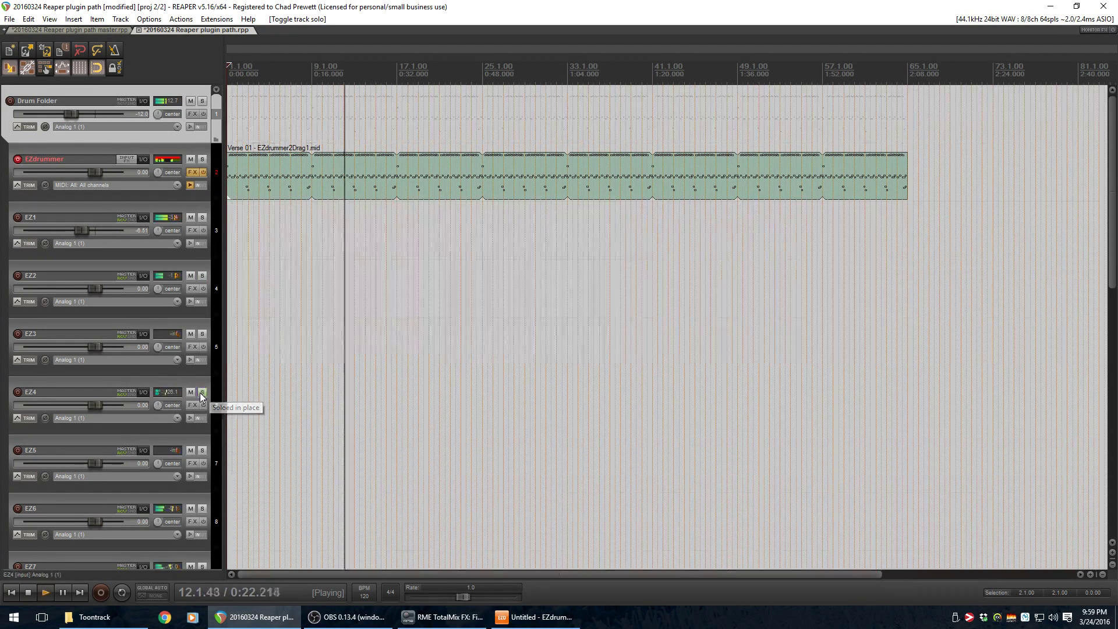
left_click(202, 393)
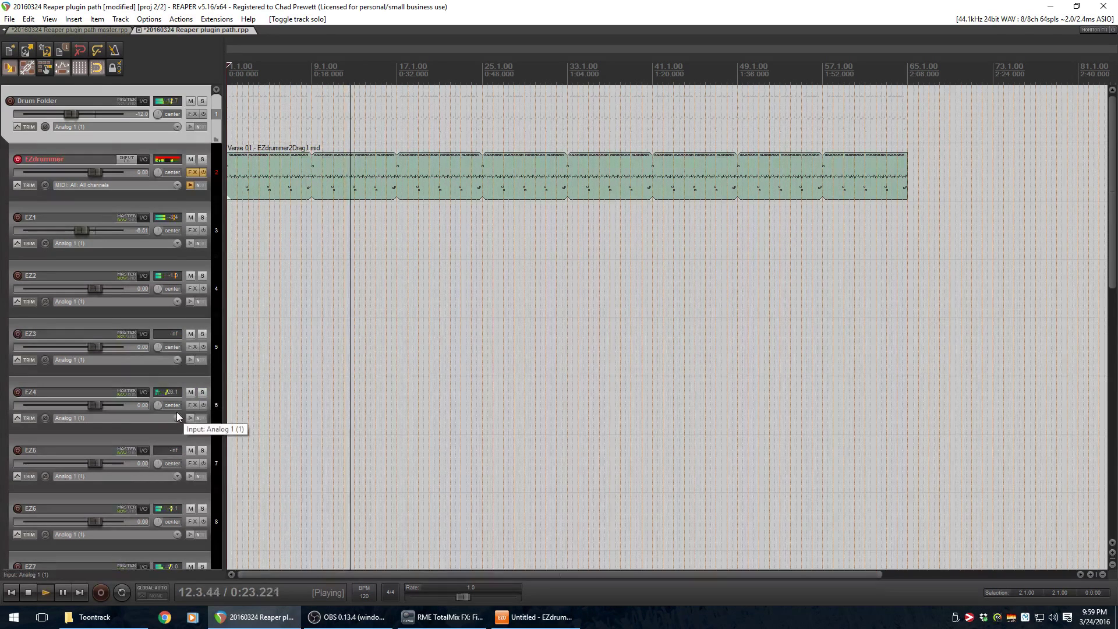
scroll(177, 411, "down", 1)
scroll(177, 412, "up", 1)
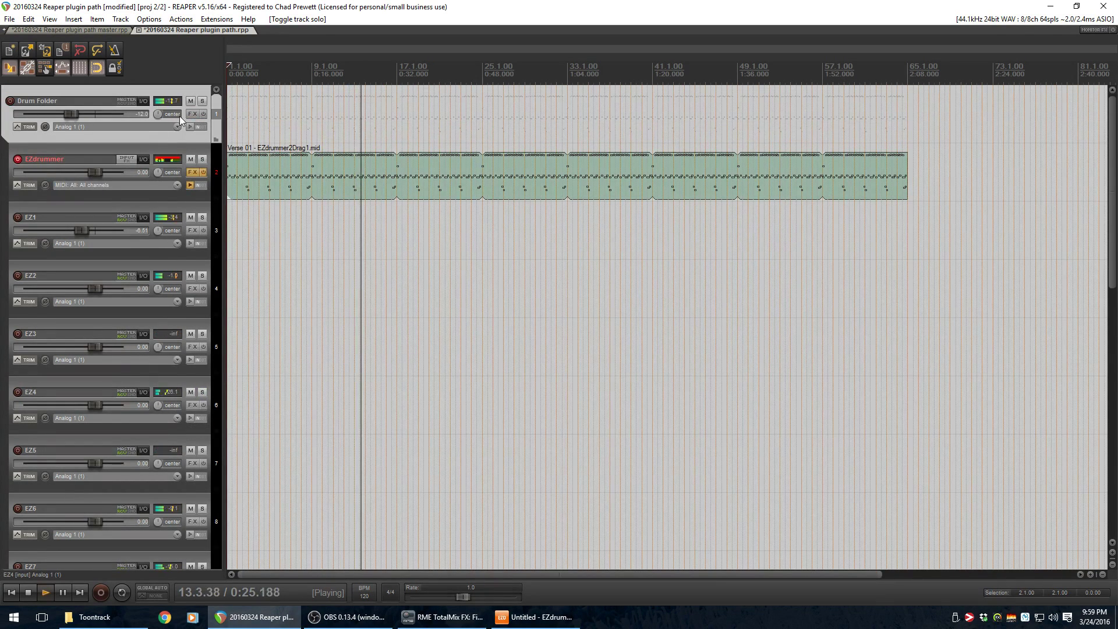
left_click(189, 172)
left_click(189, 172)
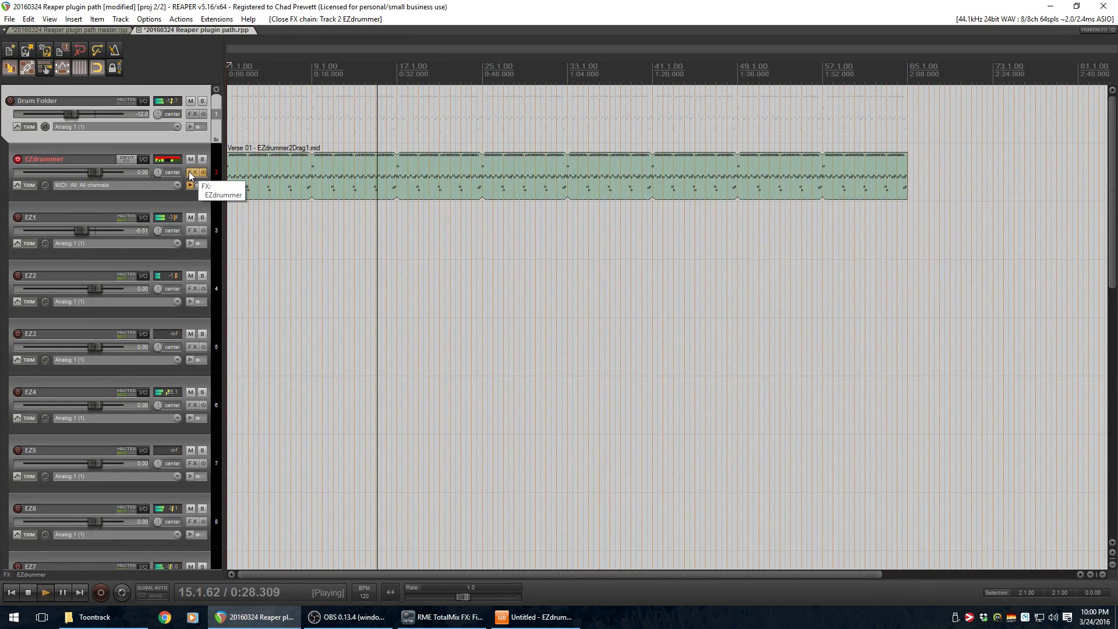
Show the EZdrummer FX chain on its mixer page and stop playback at the project start.
left_click(188, 172)
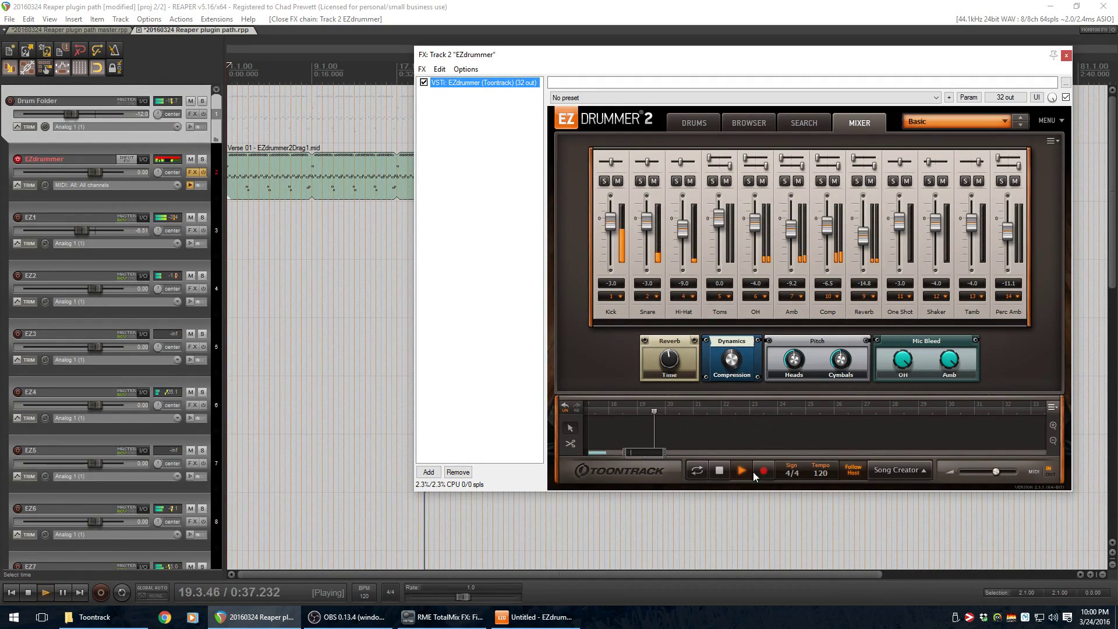
left_click(720, 472)
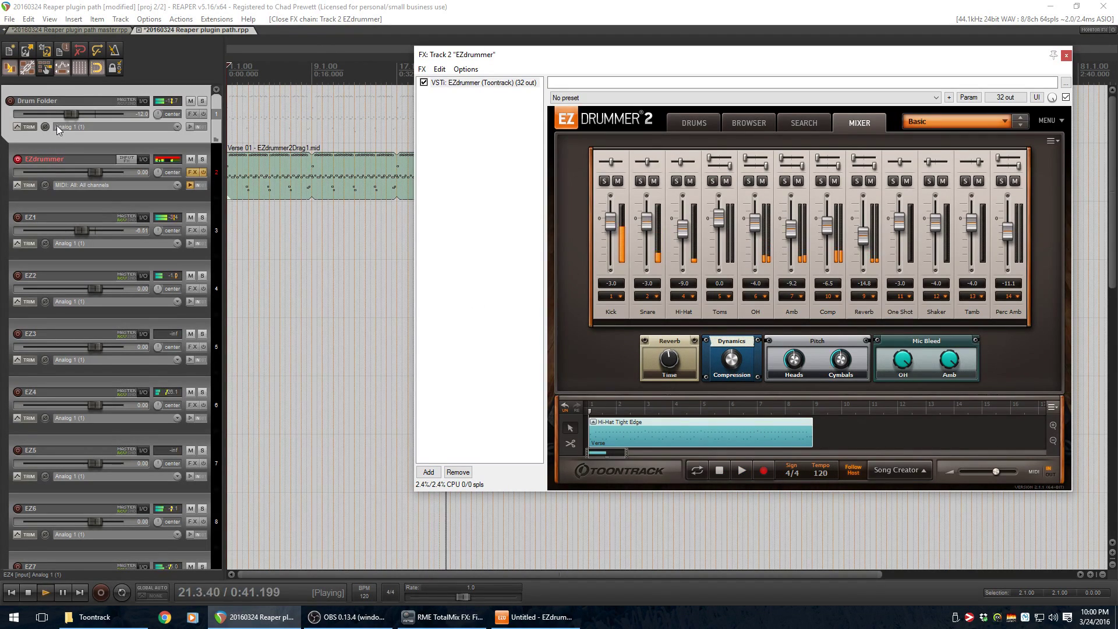
left_click(30, 593)
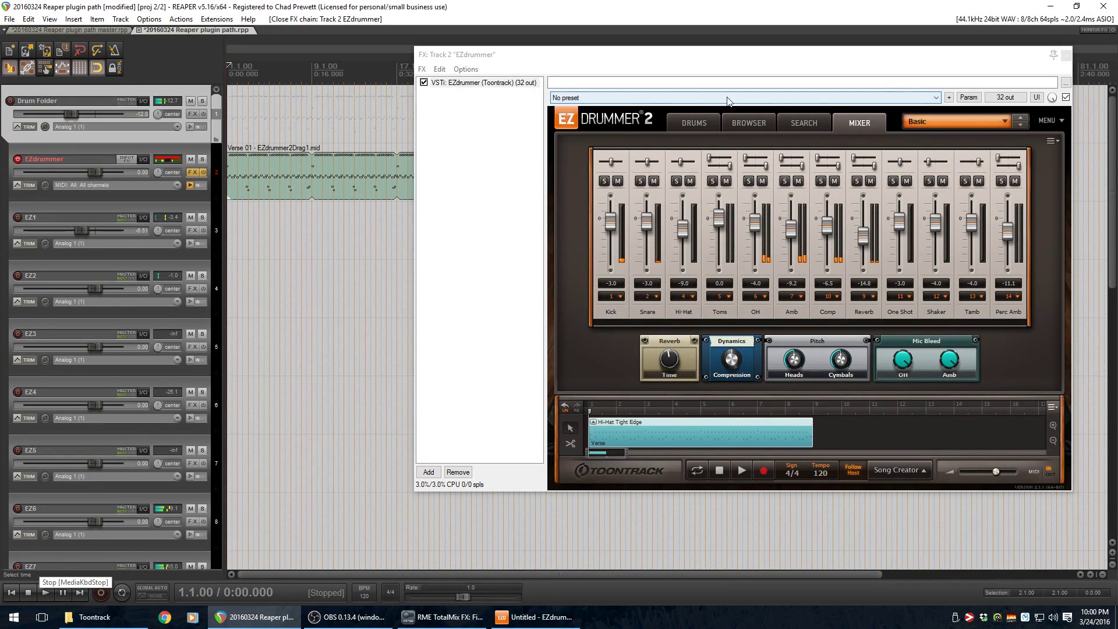
left_click_drag(583, 54, 585, 45)
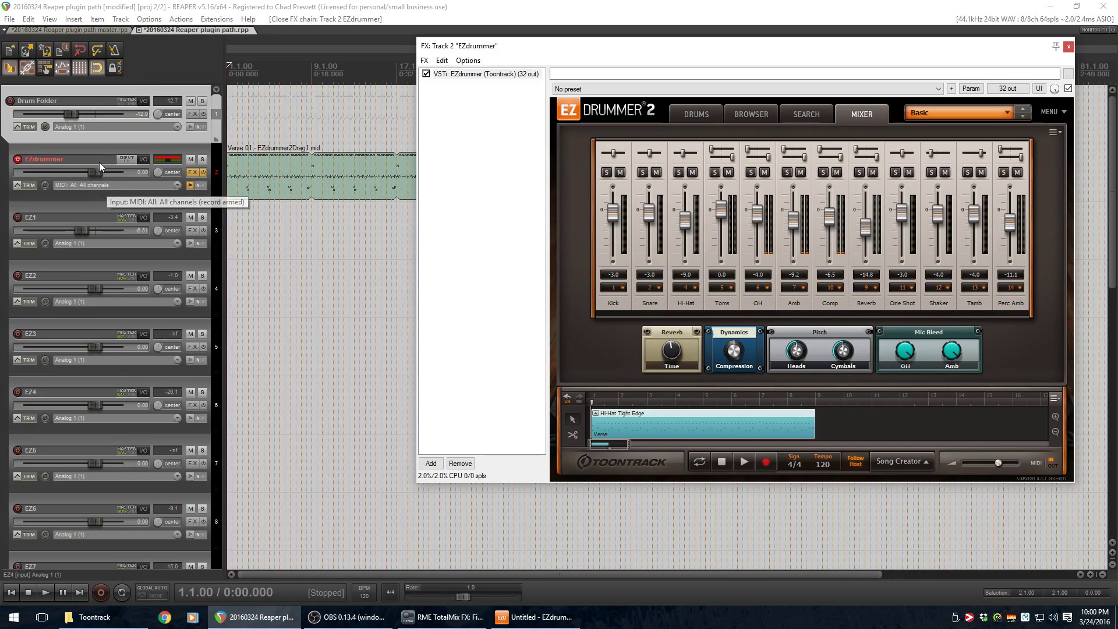
Rename output track EZ1 to 'Kick' and EZ2 to 'Snare'.
double_click(50, 215)
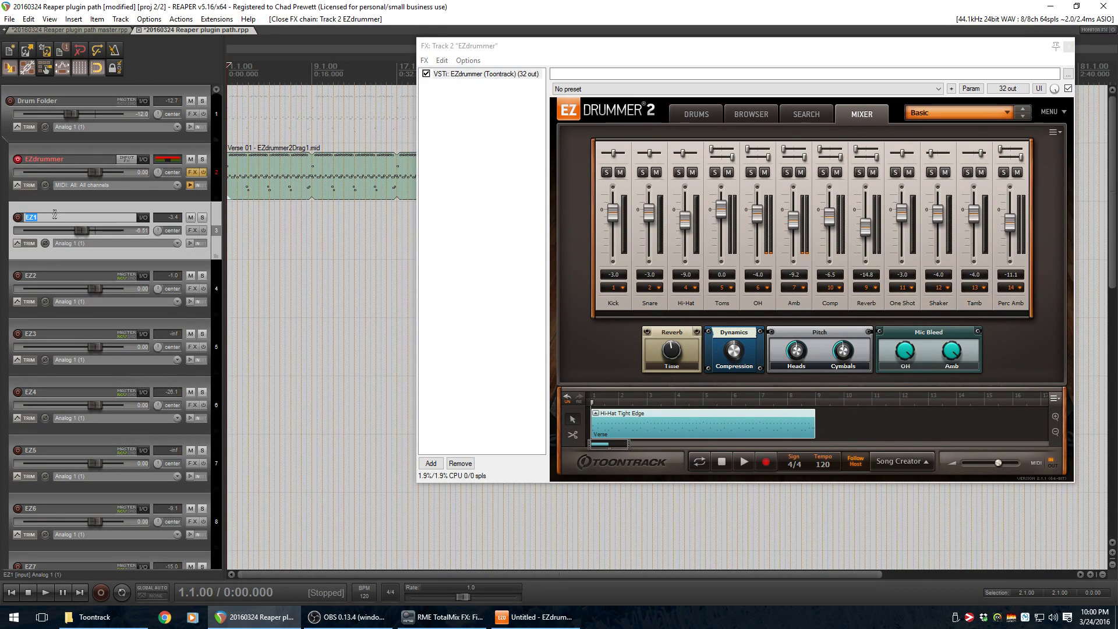
type("Kick")
key("Return")
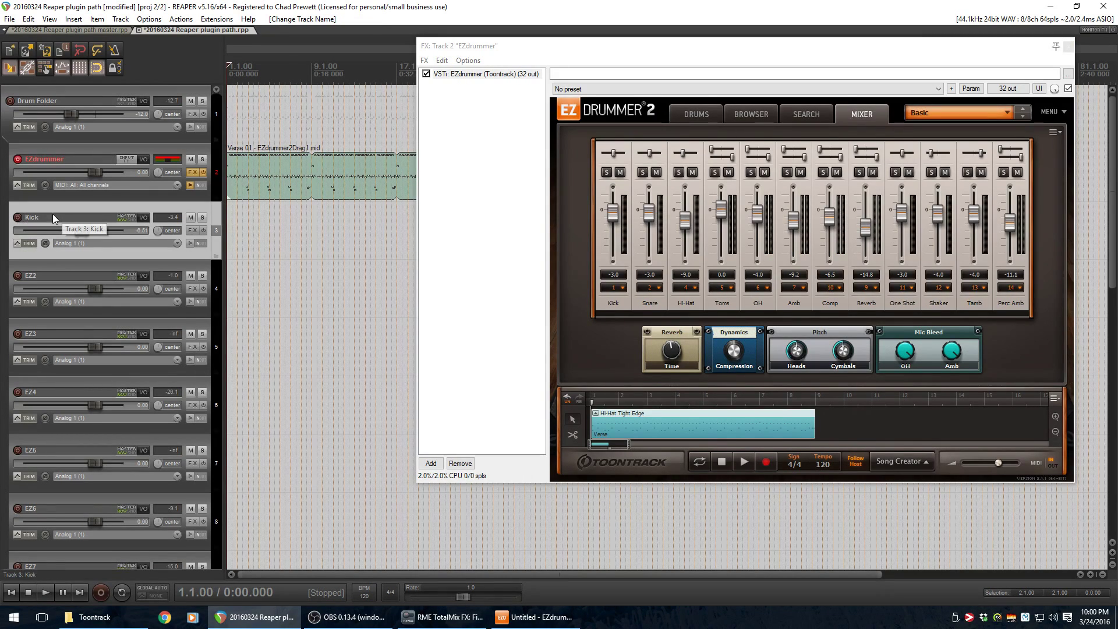
double_click(45, 275)
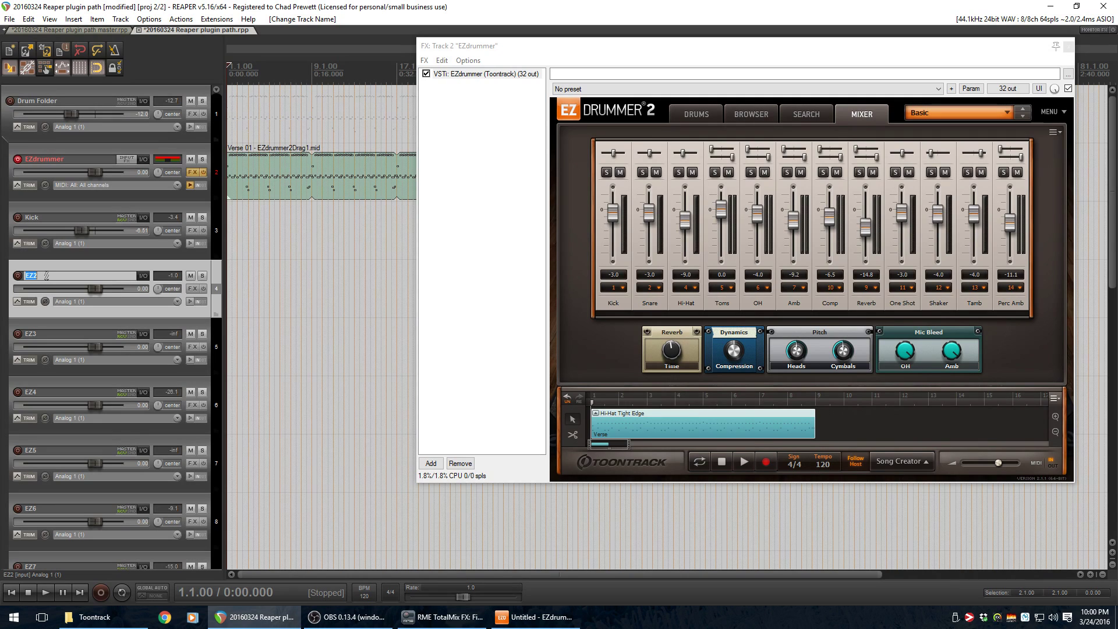
type("Snare")
key("Return")
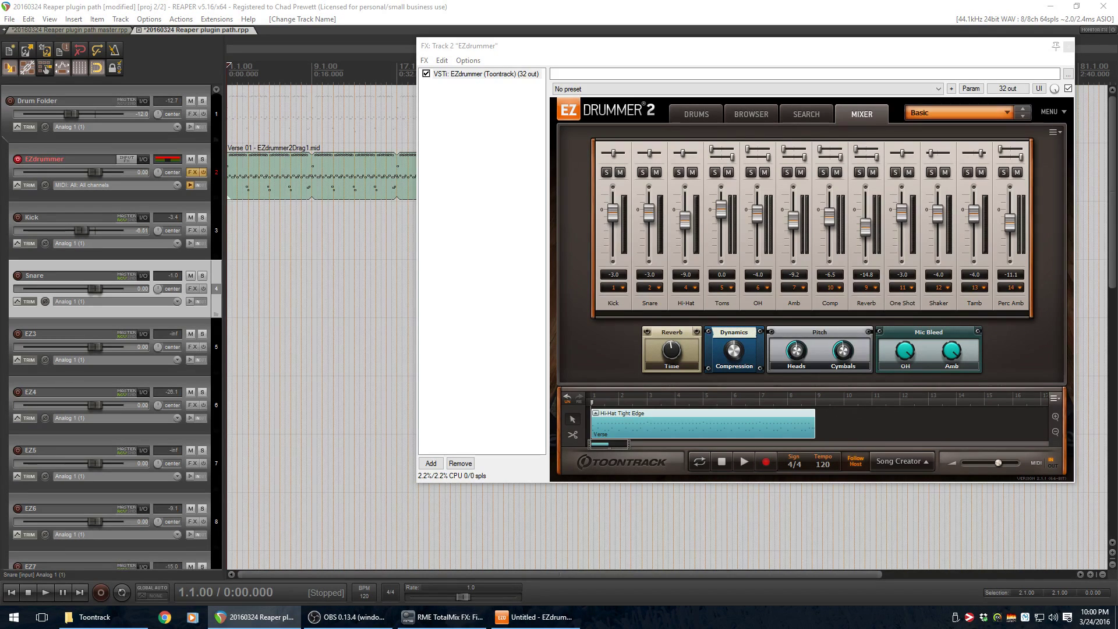
key("ctrl+m")
left_click_drag(1115, 124, 422, 126)
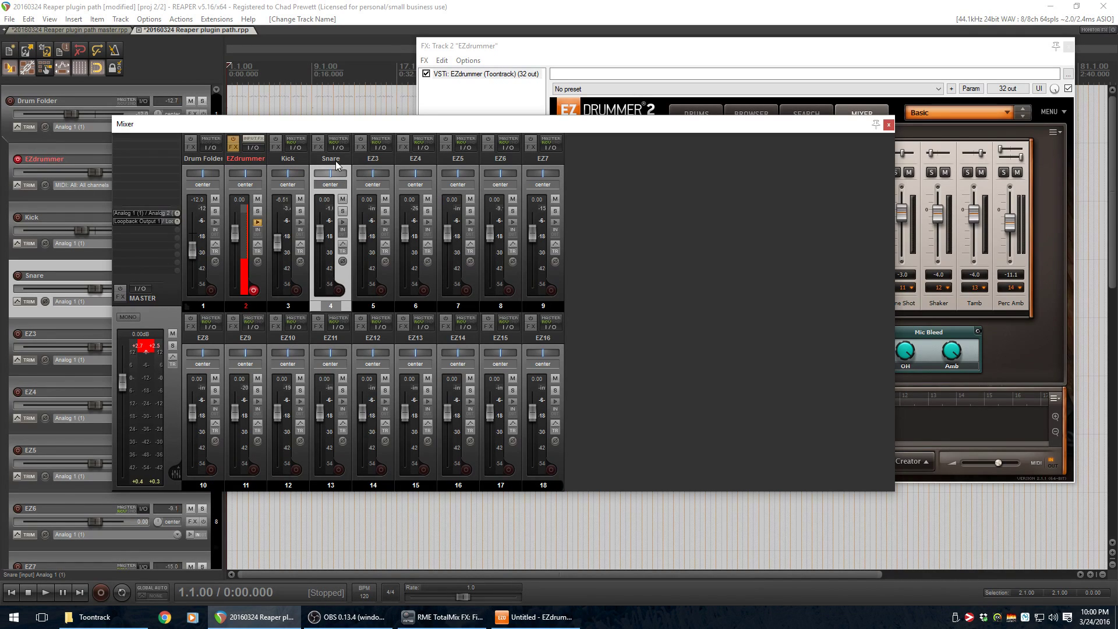
left_click_drag(349, 126, 384, 321)
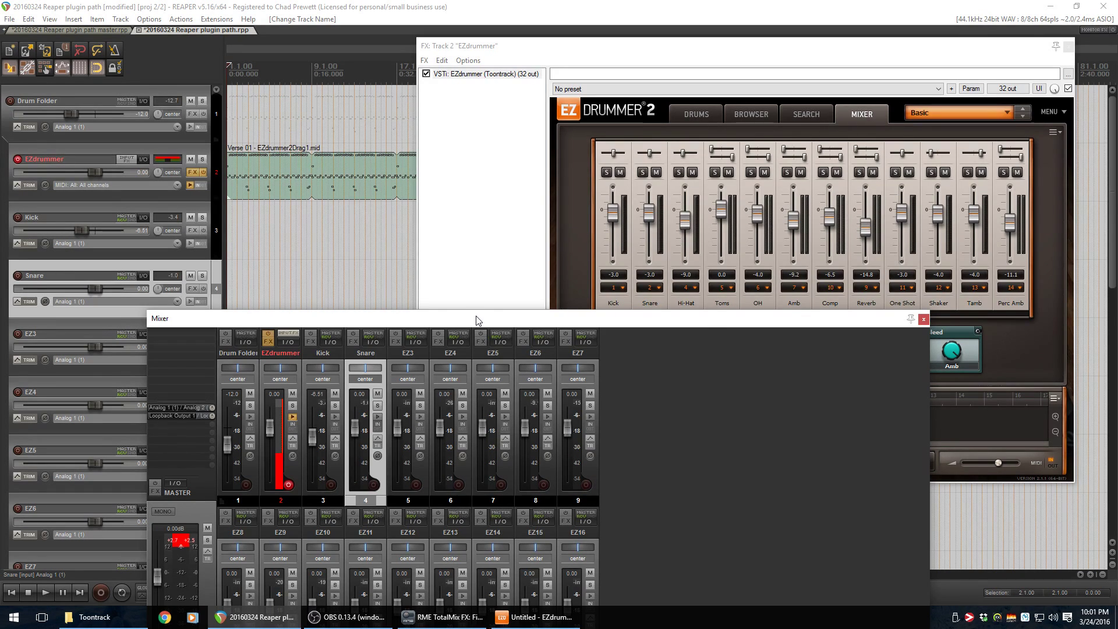
left_click_drag(477, 318, 481, 146)
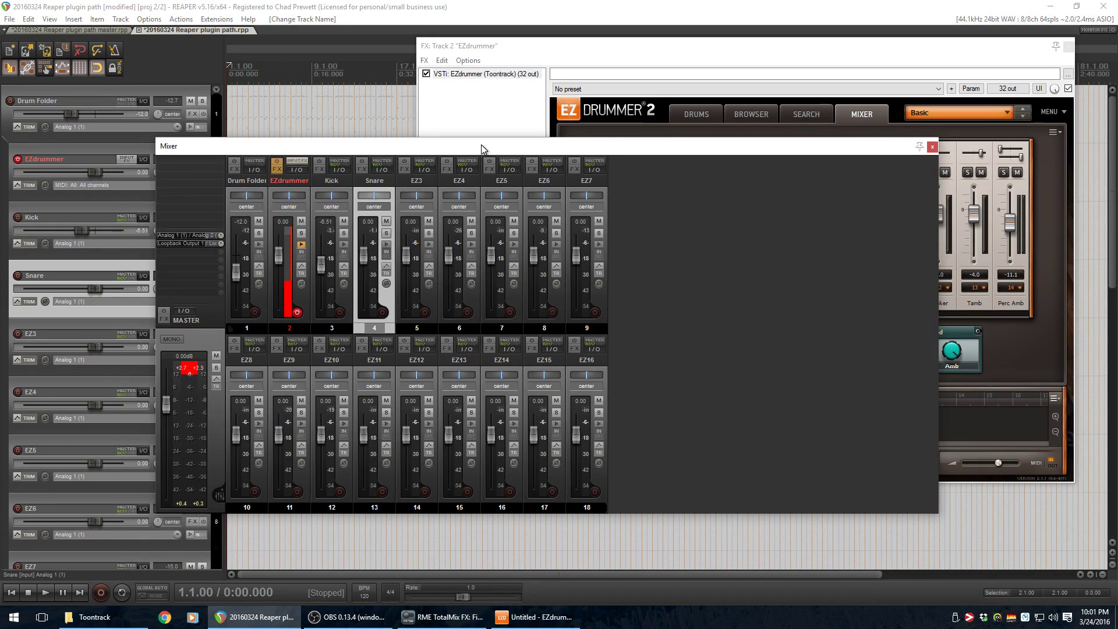
left_click_drag(481, 144, 1117, 187)
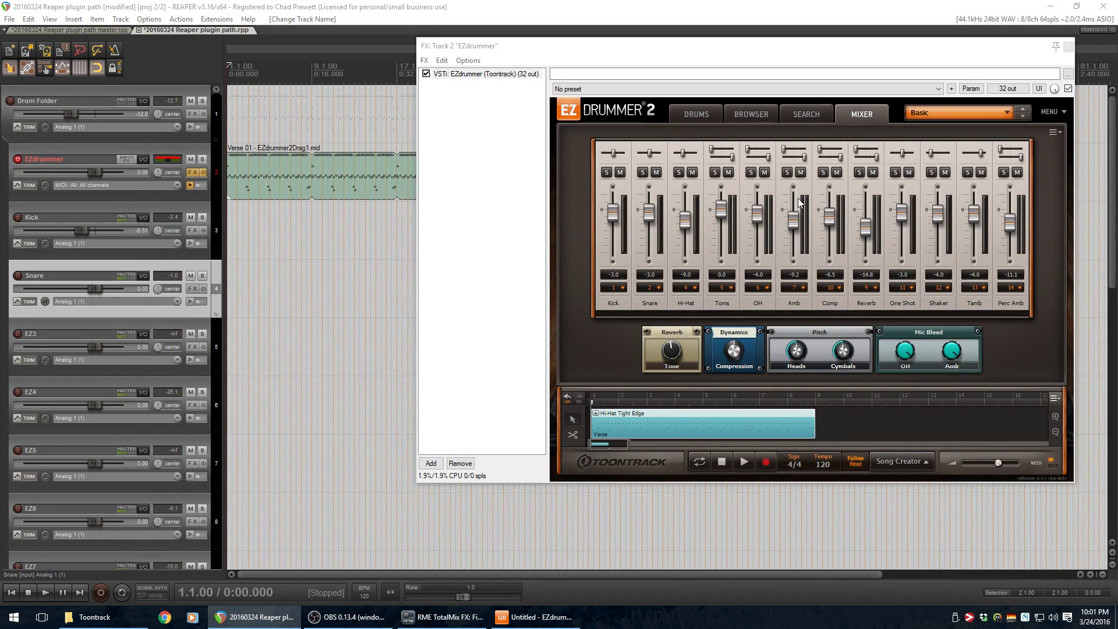
Reposition the EZdrummer FX window further left and slightly higher over the arrange area.
left_click_drag(685, 56, 614, 76)
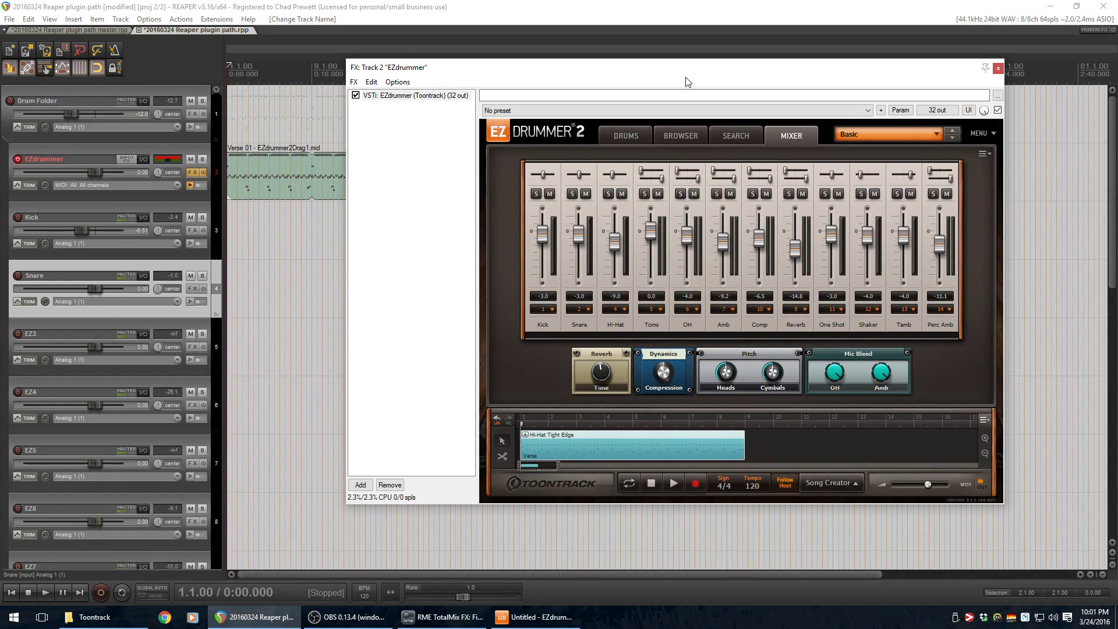
left_click_drag(668, 71, 648, 43)
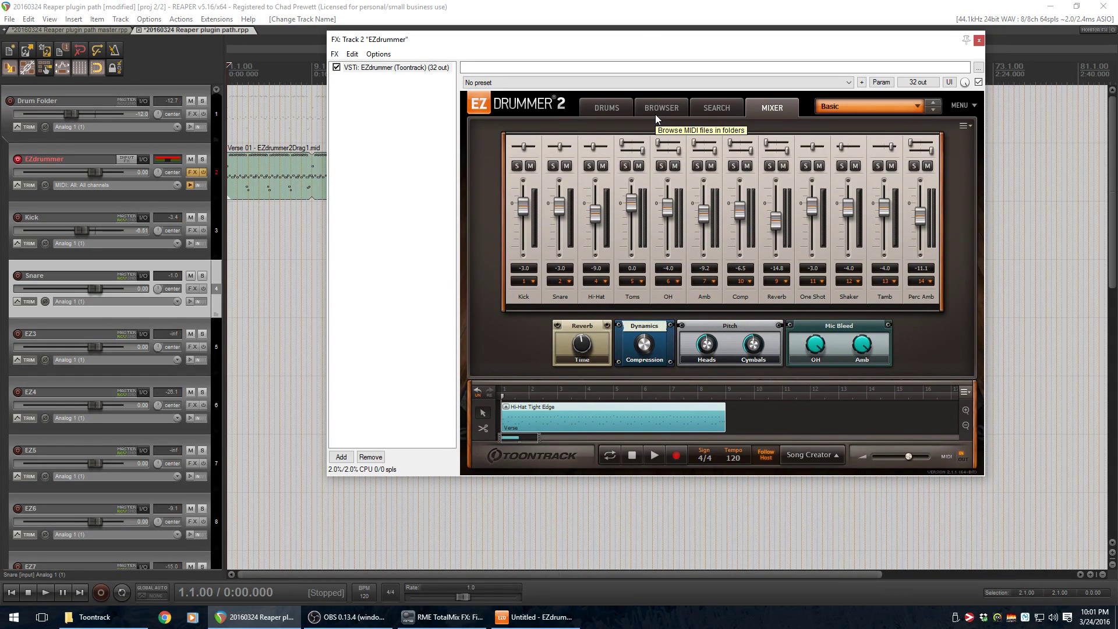